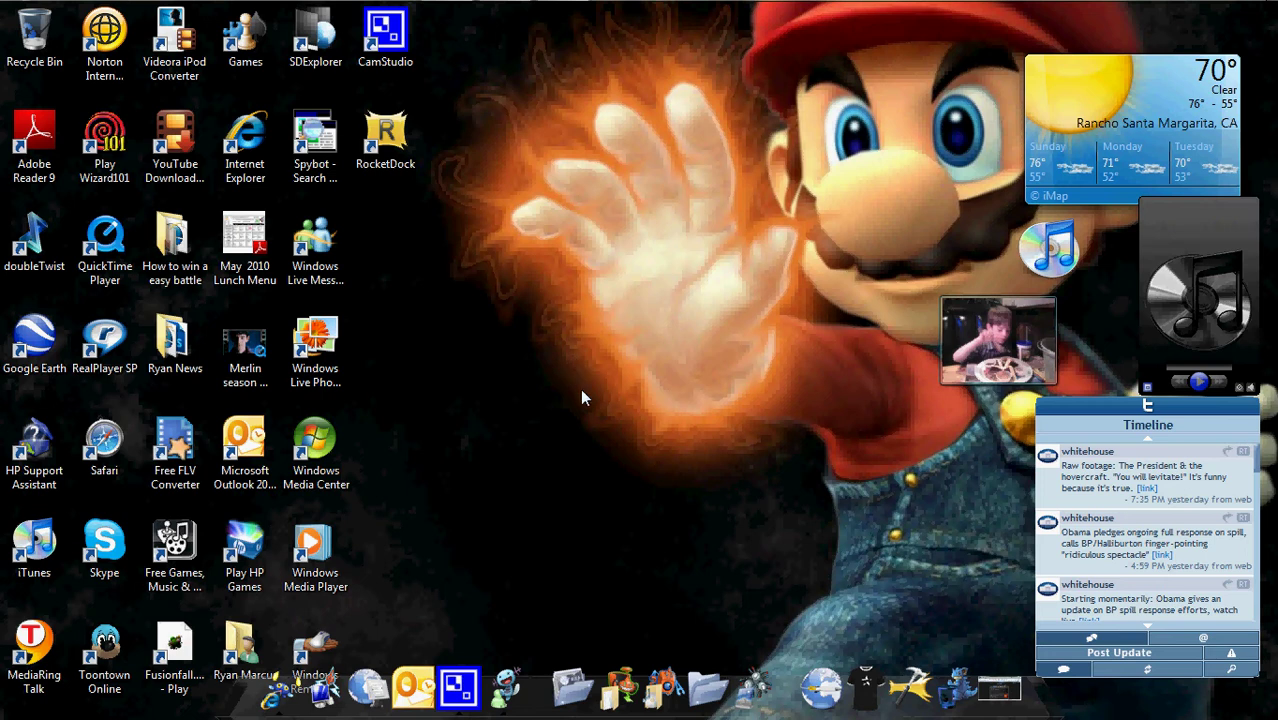
Launch Internet Explorer in a maximized window and open the YouTube site.
click(281, 690)
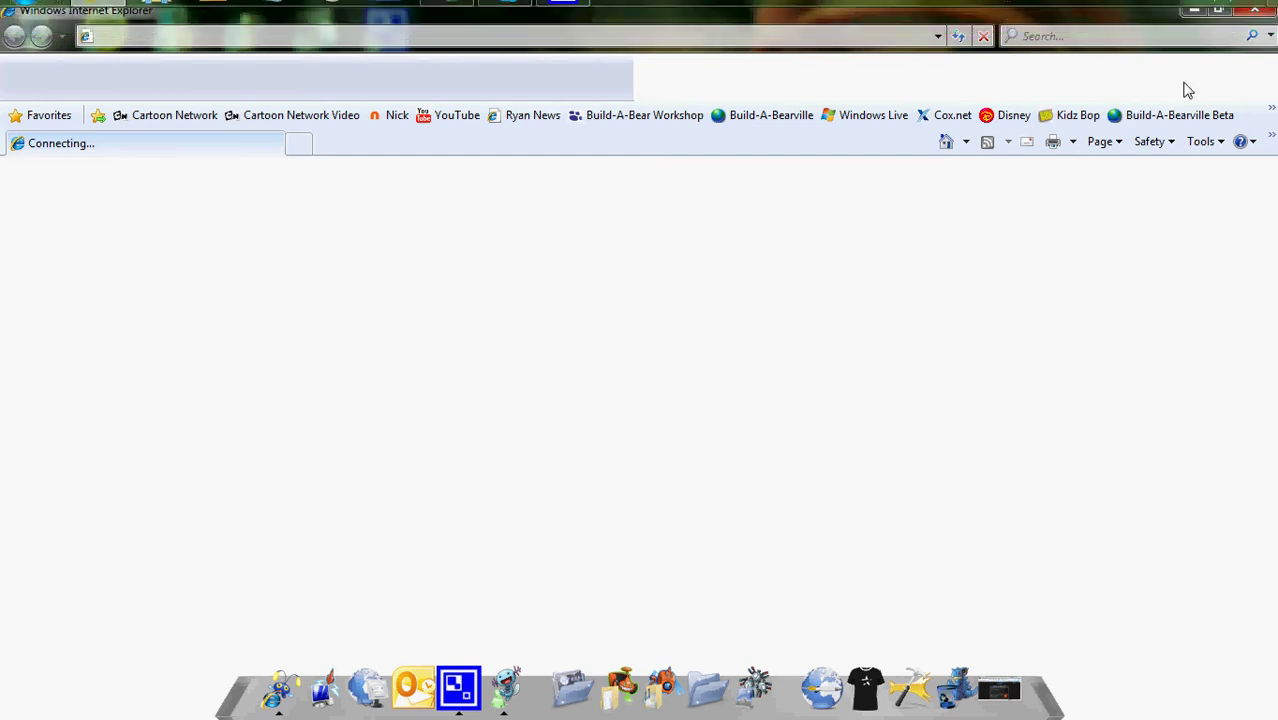
click(1218, 10)
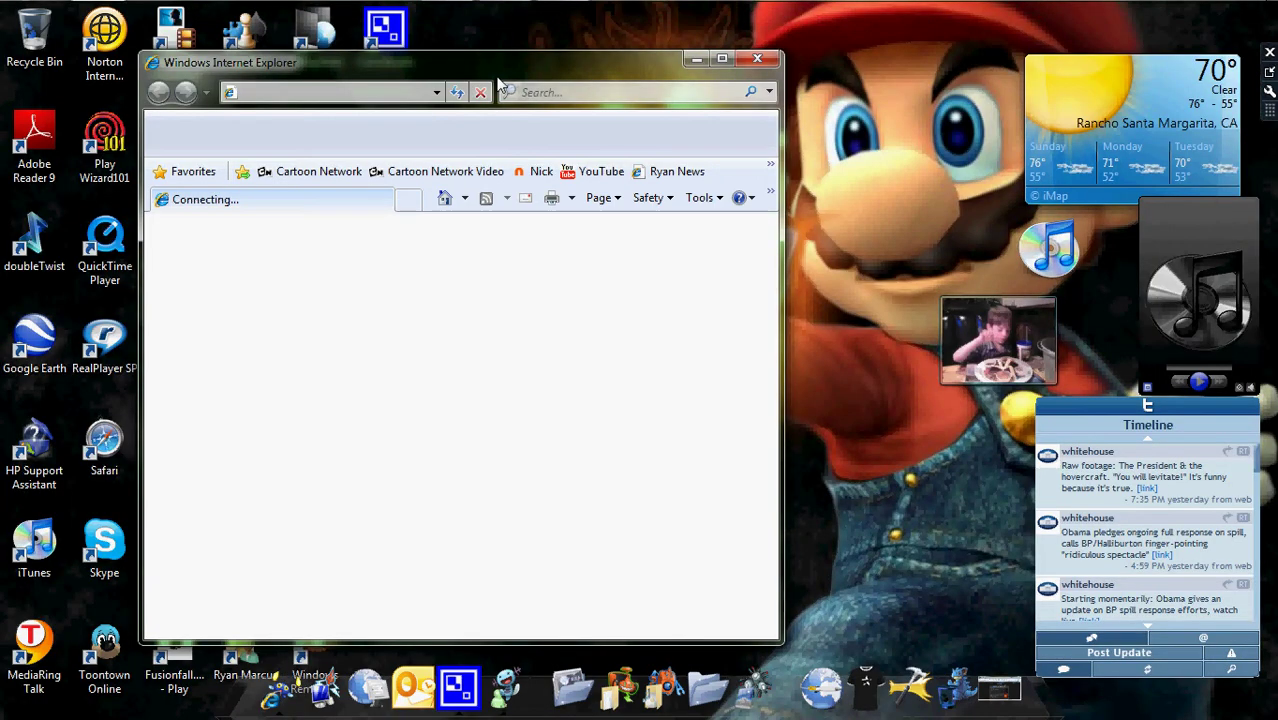
click(722, 60)
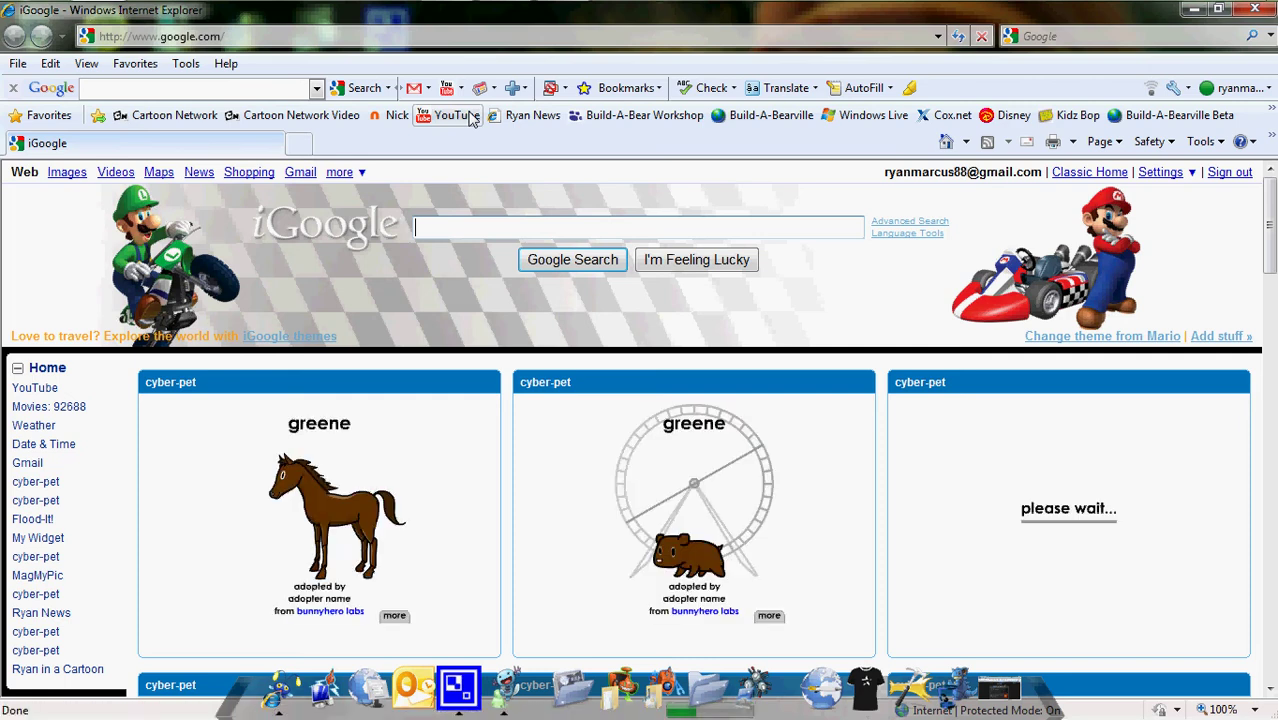
click(472, 118)
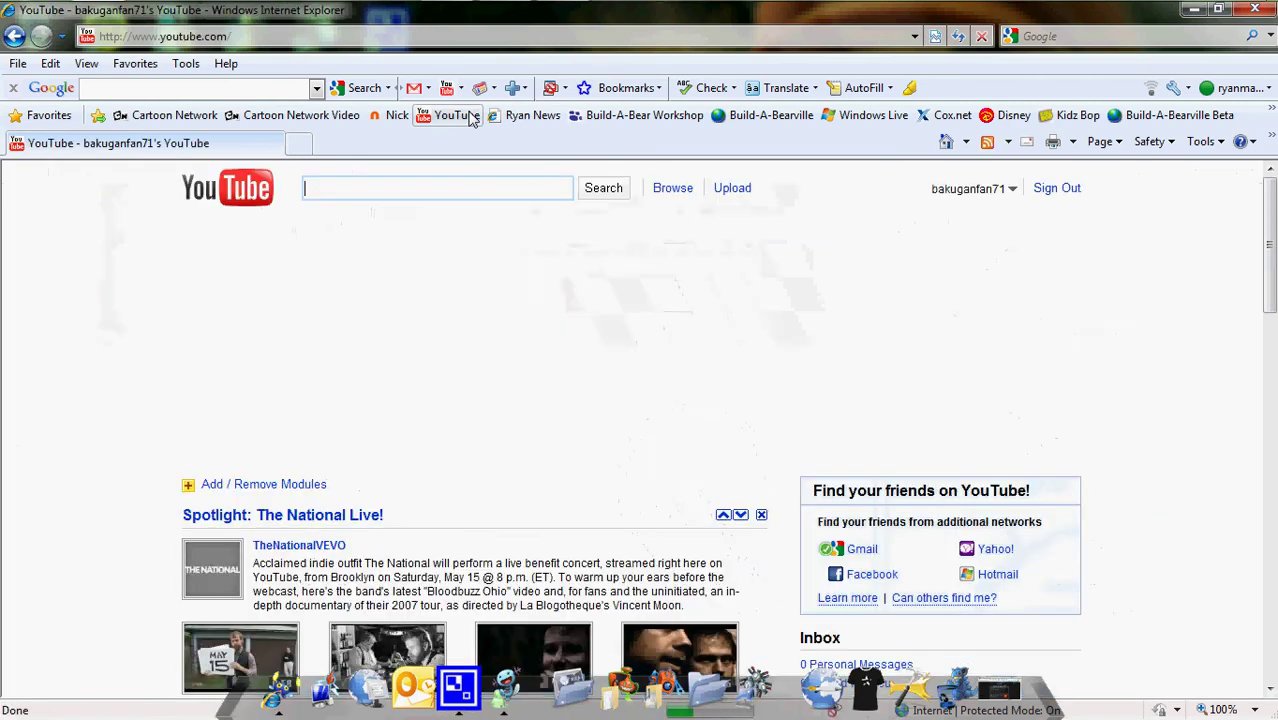
Open the recommended video "Bakugan BakuSphere Review By Preyas Productions" and pause its playback.
scroll(140, 535, down, 5)
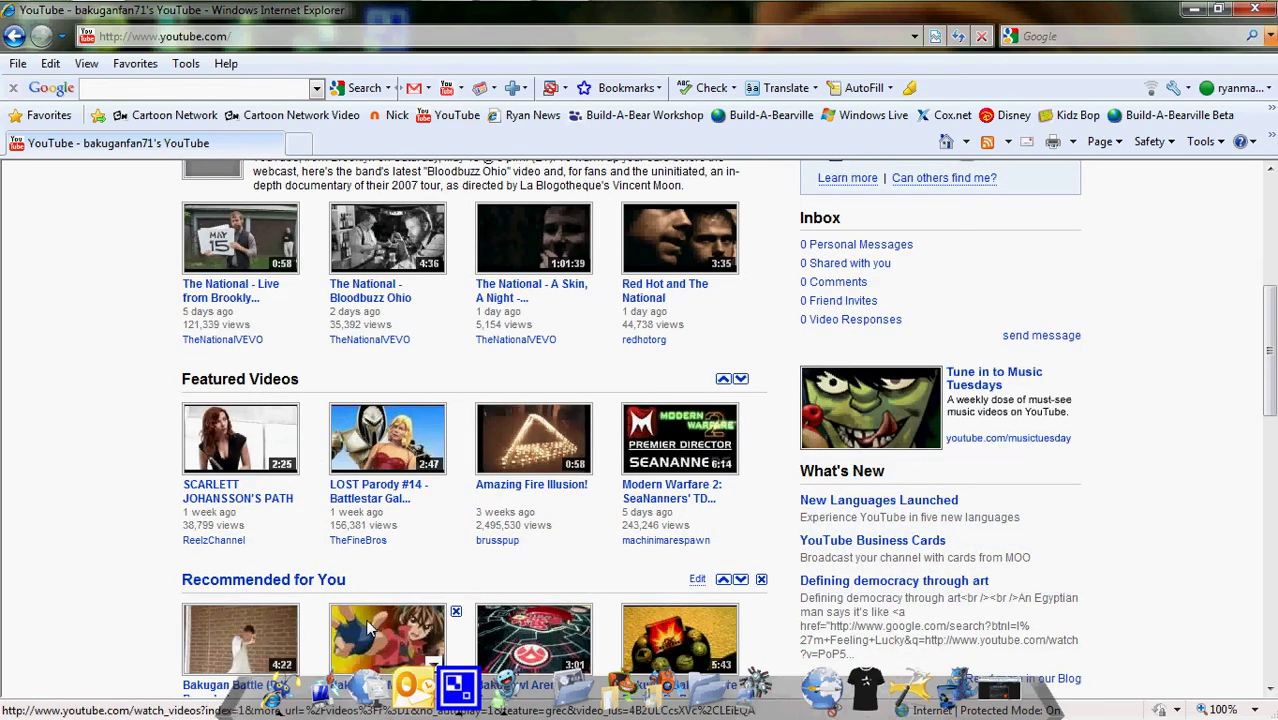
click(690, 648)
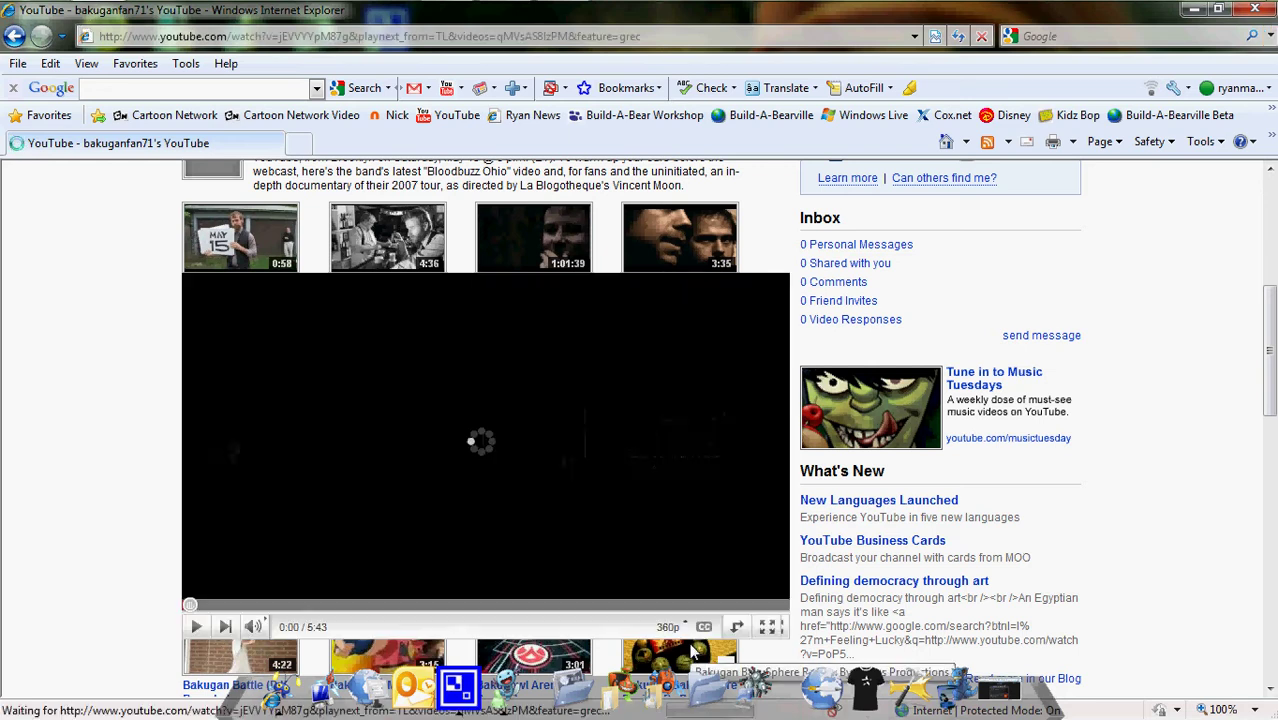
click(370, 475)
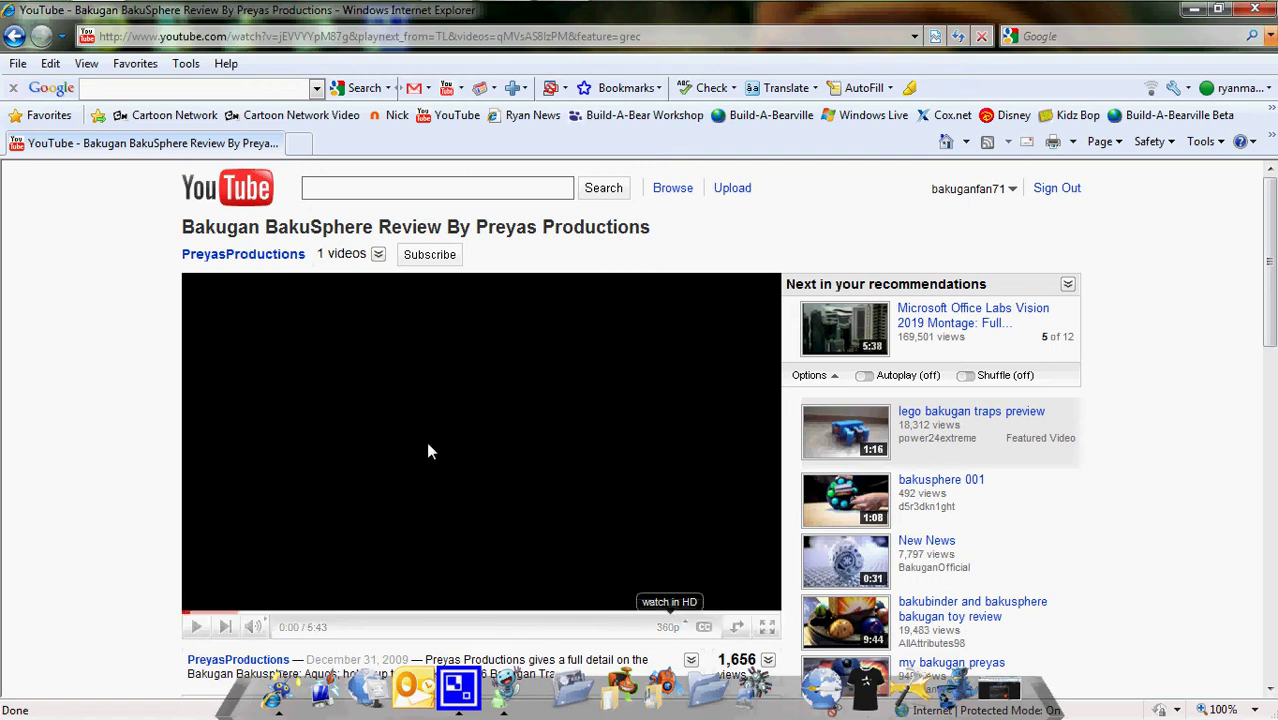
Restore the browser to a smaller floating window and pin it on top of other windows with DeskPins.
mouse_move(1262, 8)
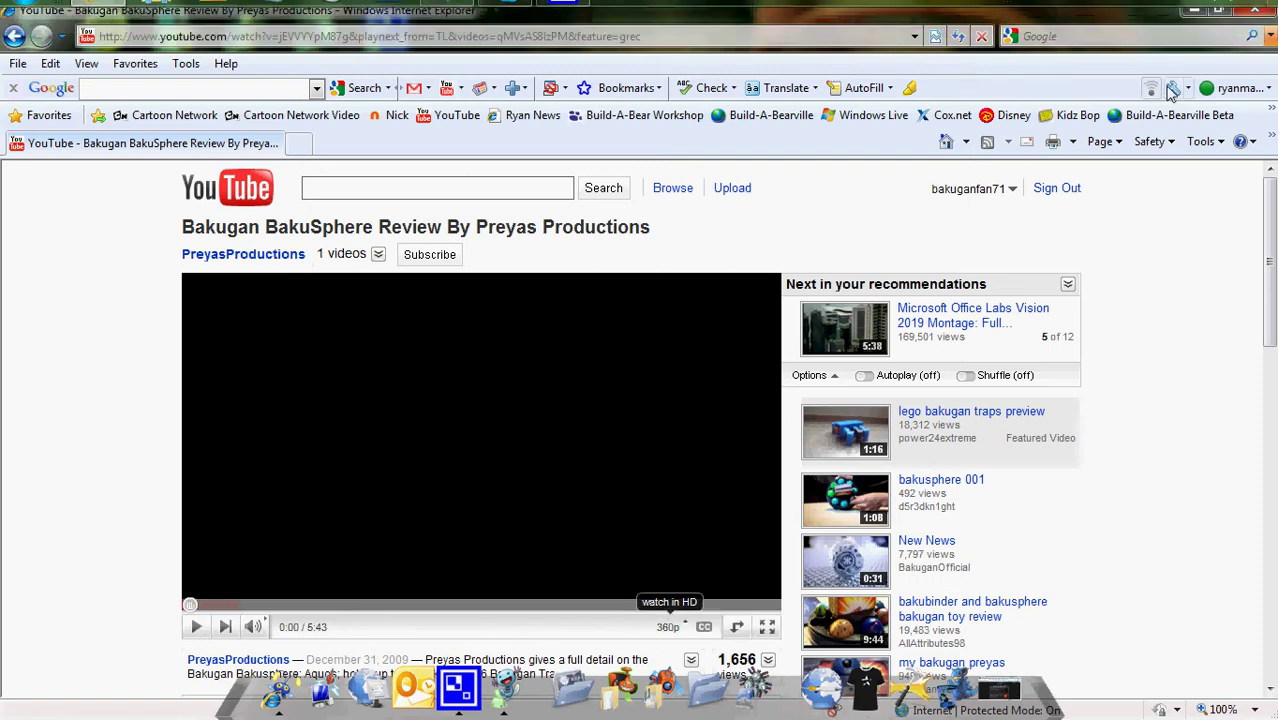
click(1219, 10)
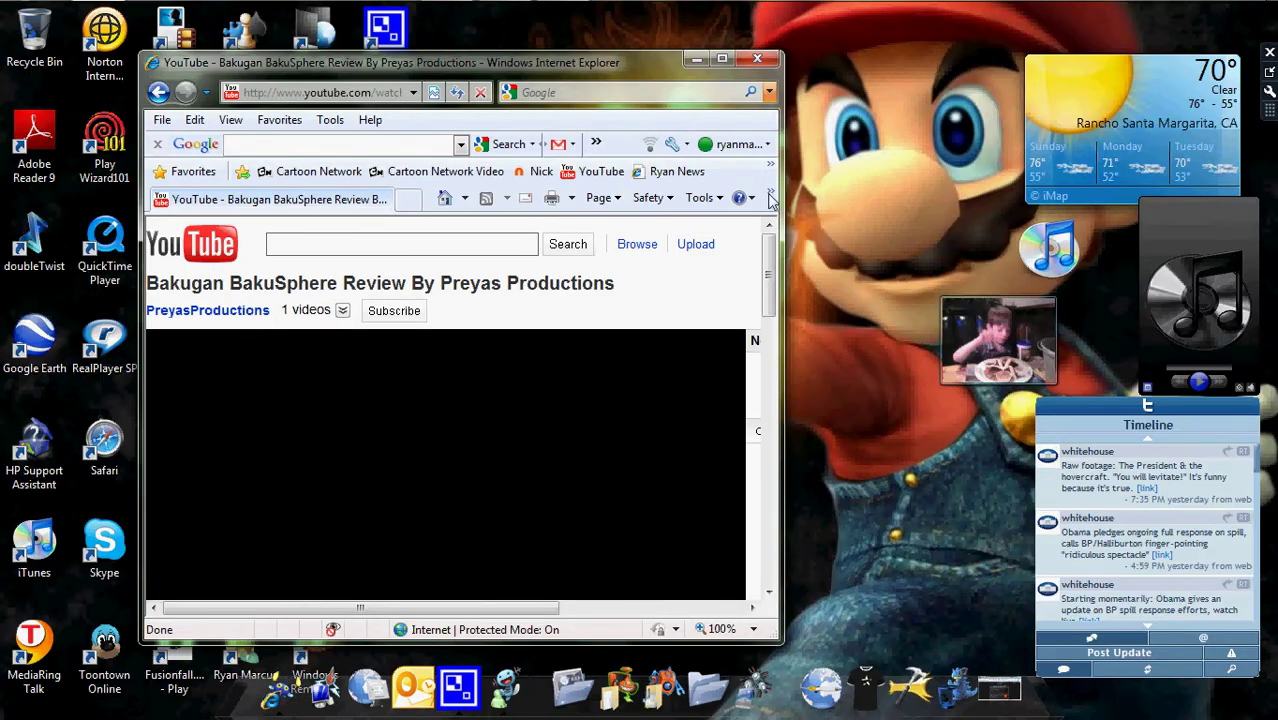
drag(662, 67, 620, 35)
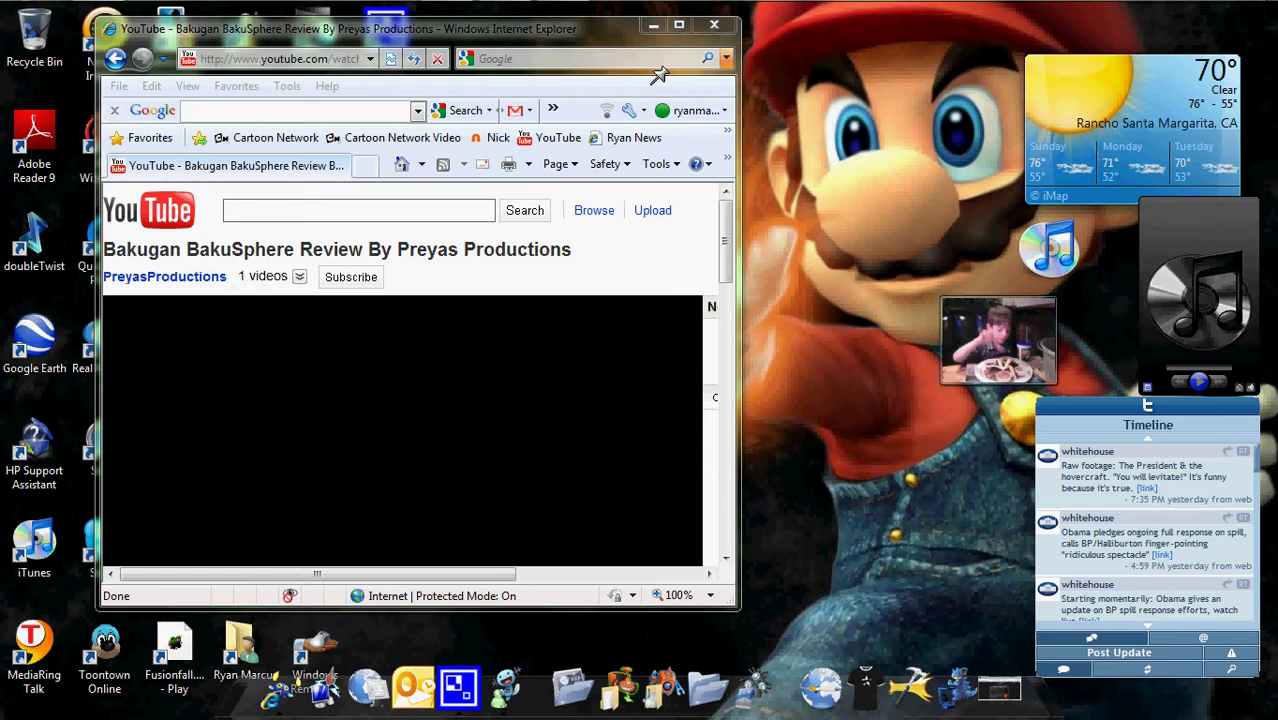
click(620, 20)
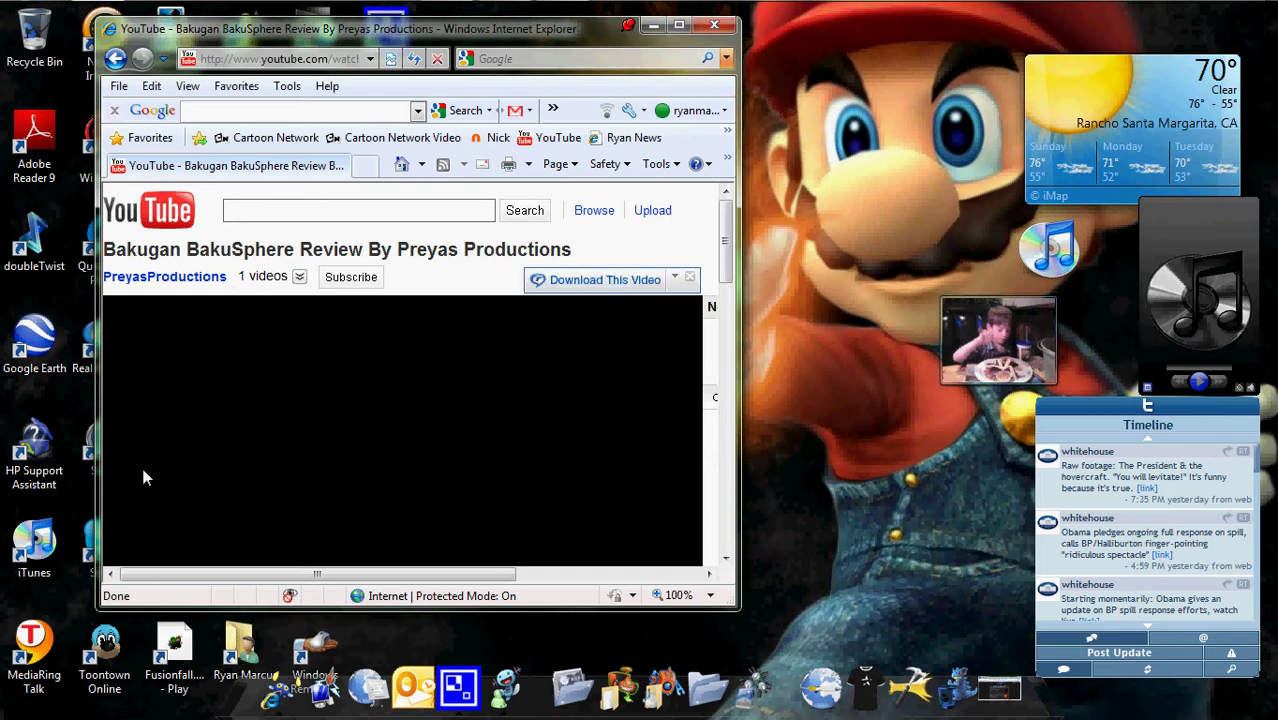
Open the Music library, slide its window behind the pinned browser, and snap the two windows side by side.
key(super)
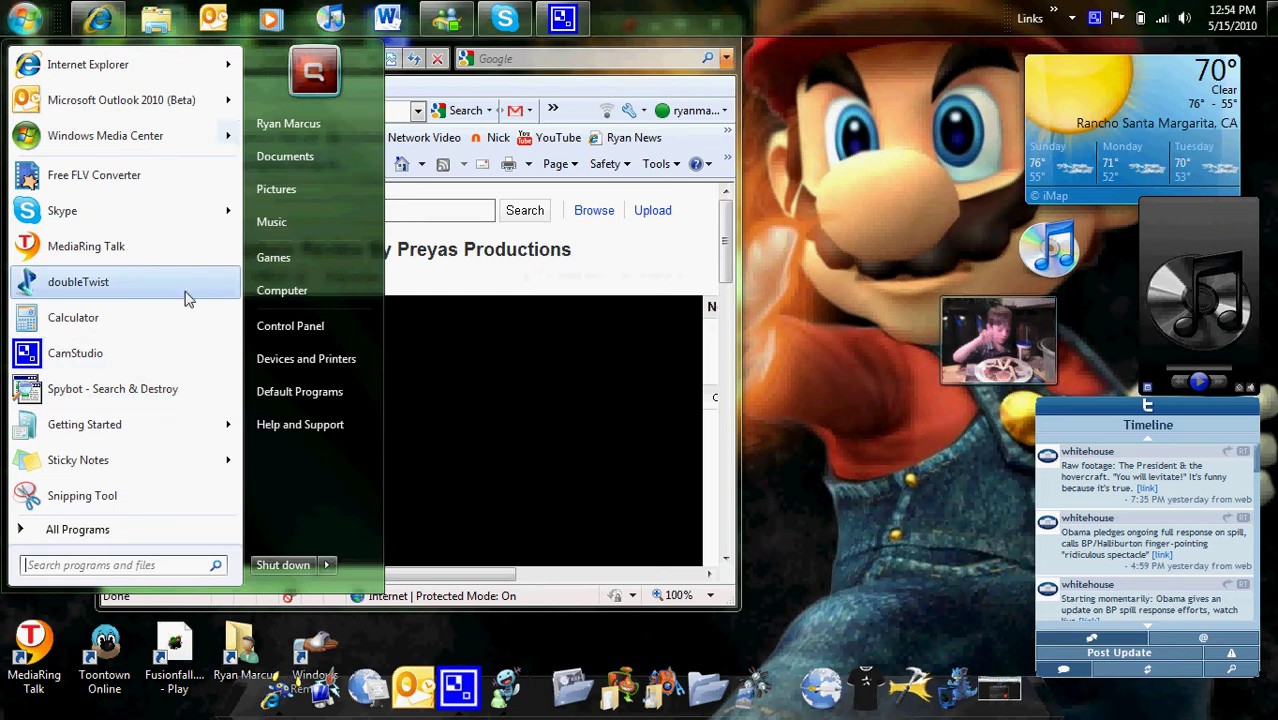
click(299, 222)
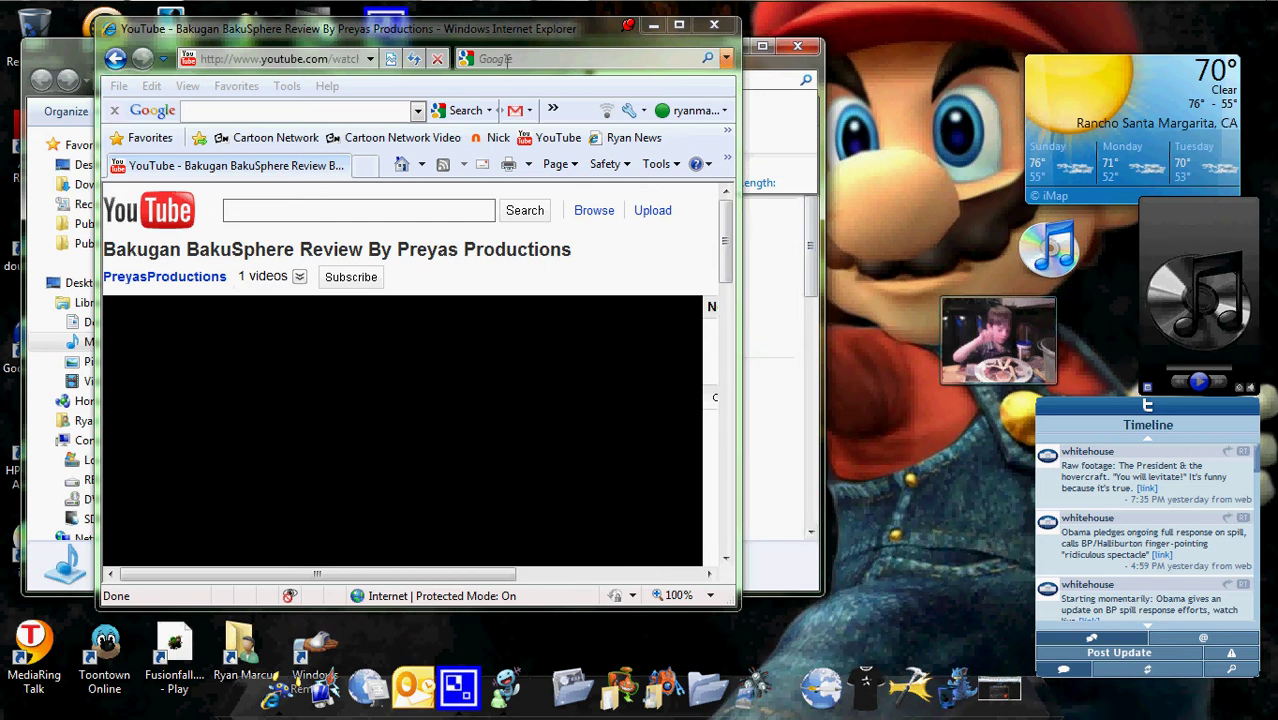
drag(32, 42, 530, 76)
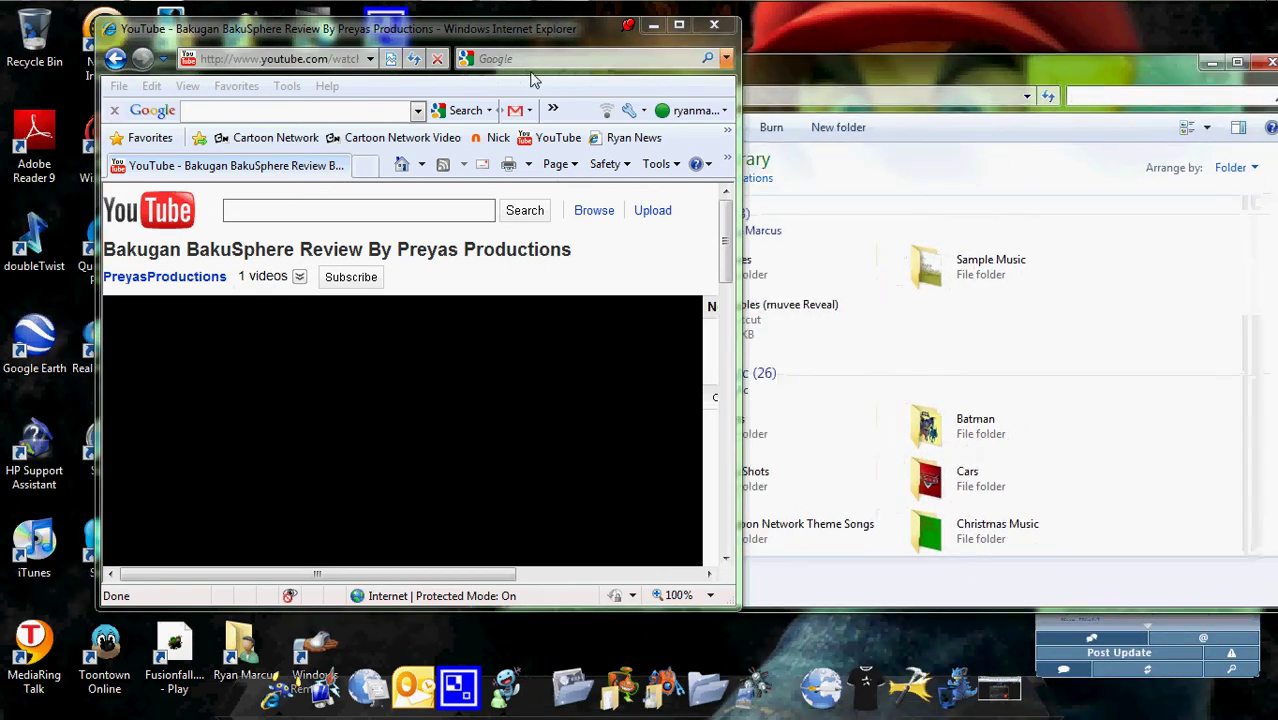
key(super+Left)
drag(650, 70, 1277, 80)
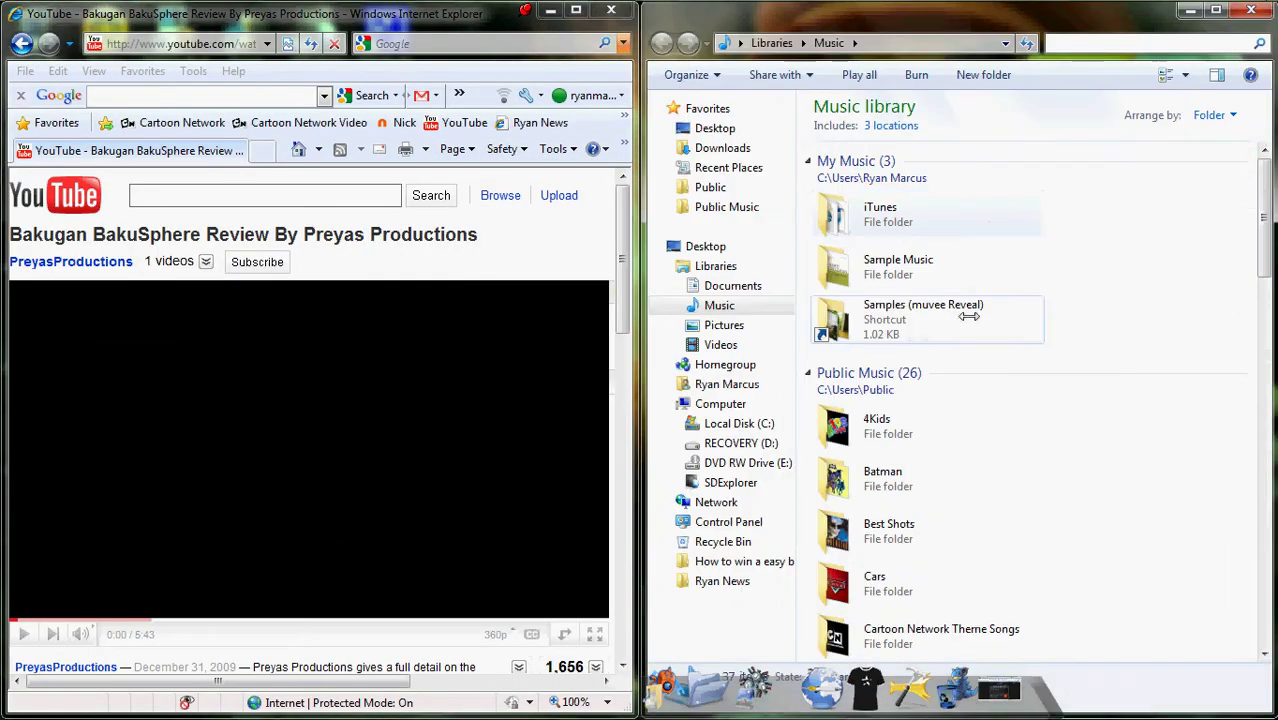
Unsnap the browser and Music library windows so they overlap, and close the Music library.
drag(1043, 15, 815, 17)
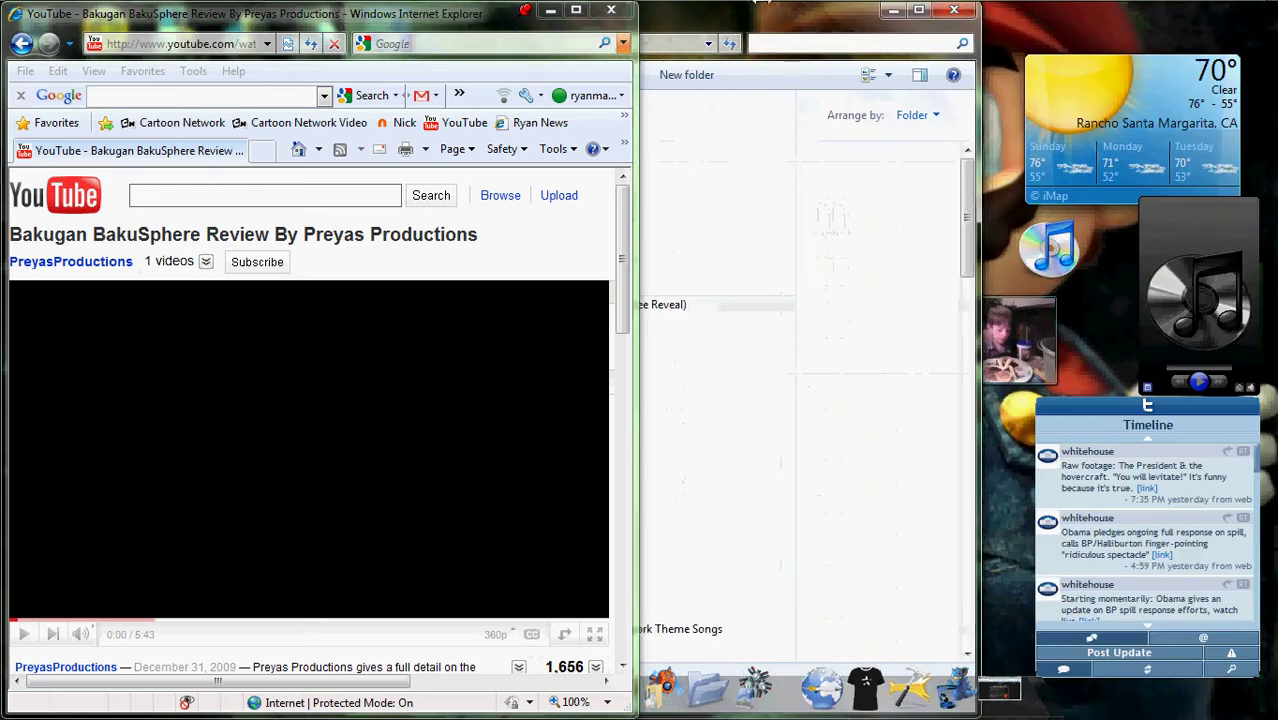
click(572, 35)
key(super+Down)
drag(981, 22, 1020, 22)
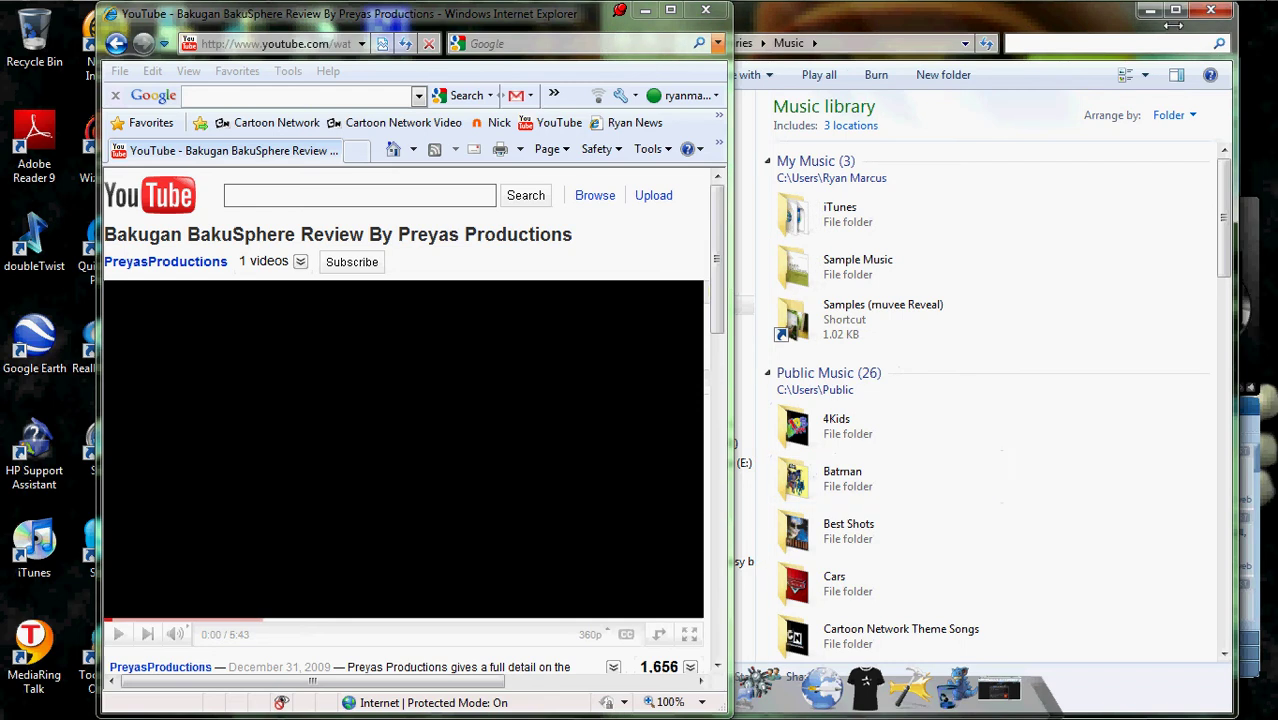
click(1210, 10)
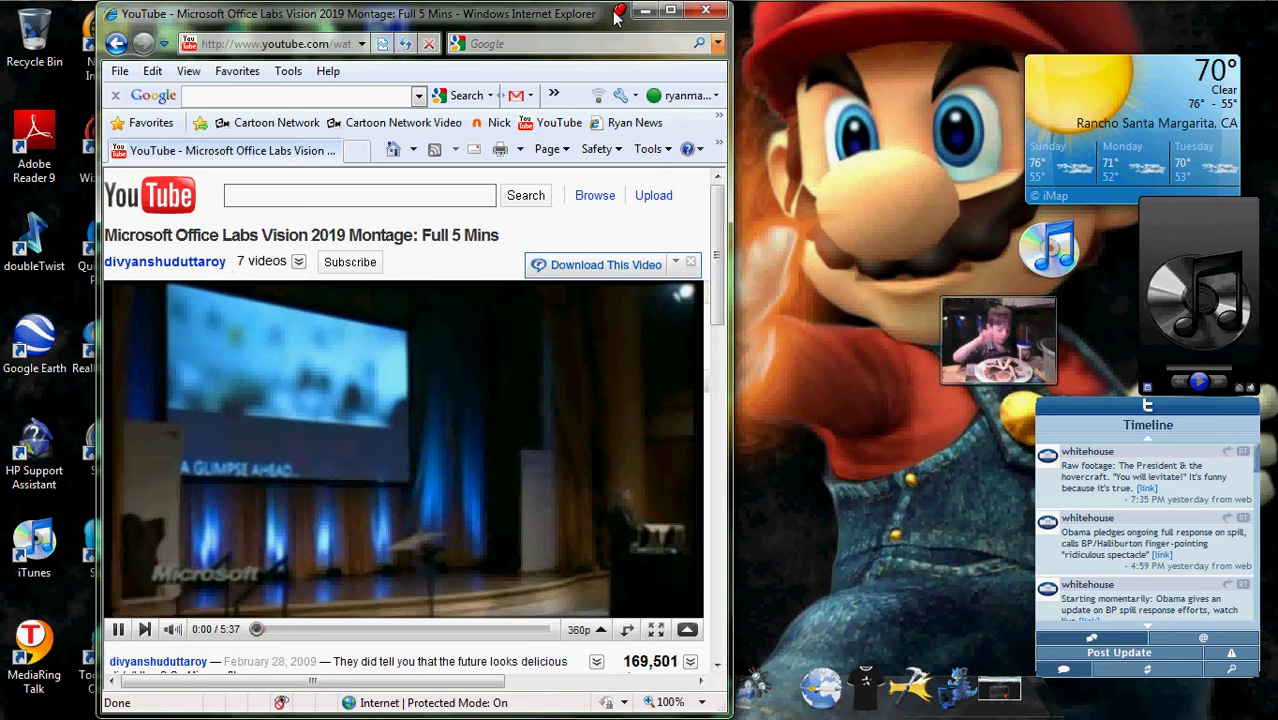
Unpin the browser window, return to the BakuSphere review video and pause it, and maximize the window.
click(372, 422)
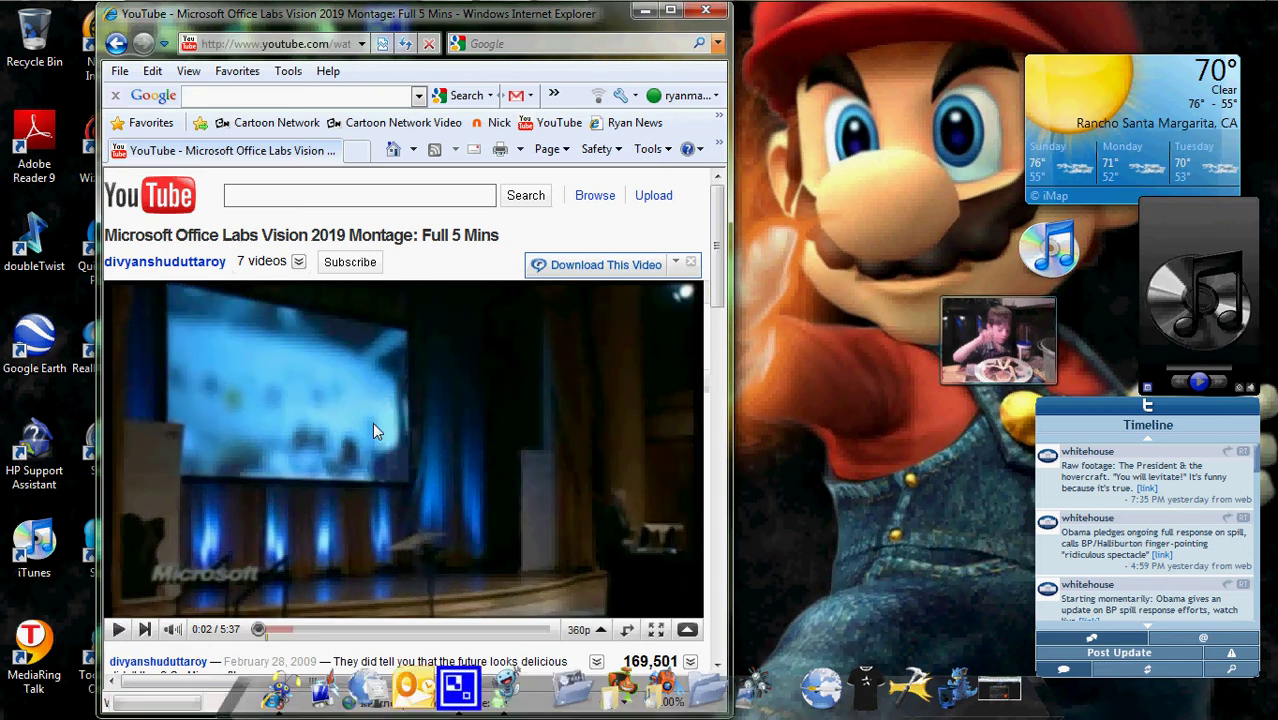
click(116, 45)
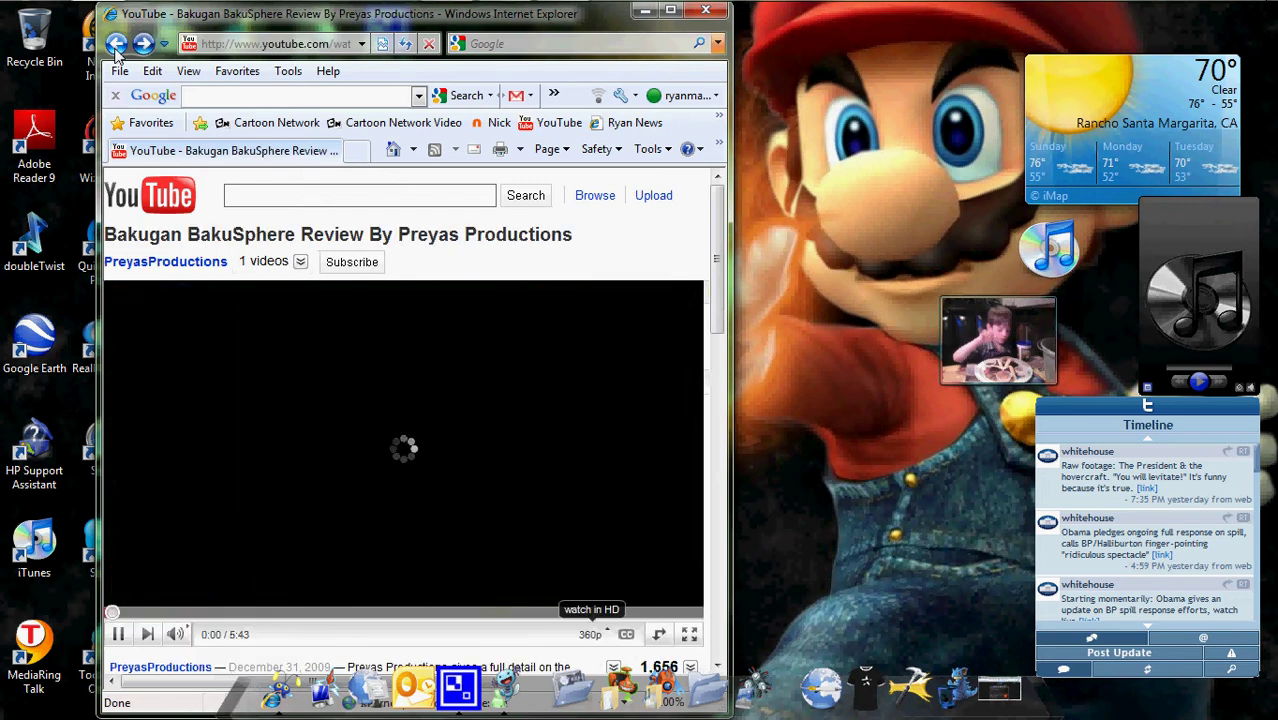
click(321, 385)
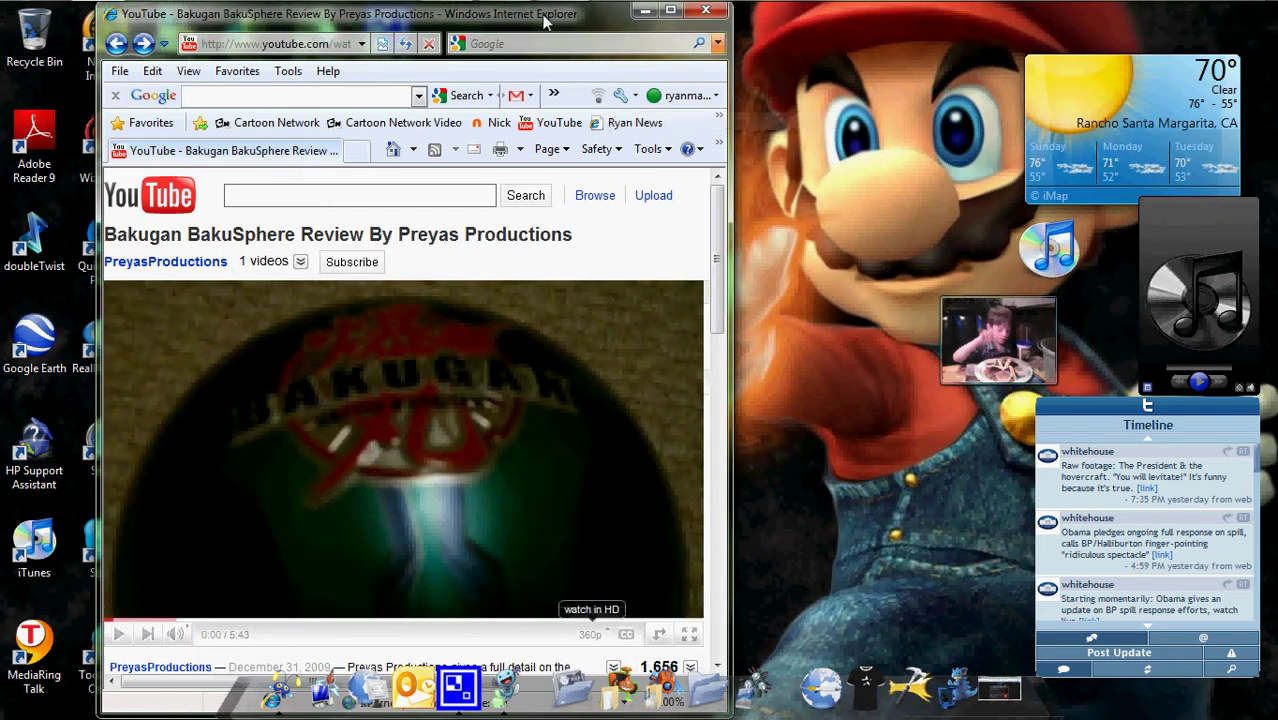
click(668, 14)
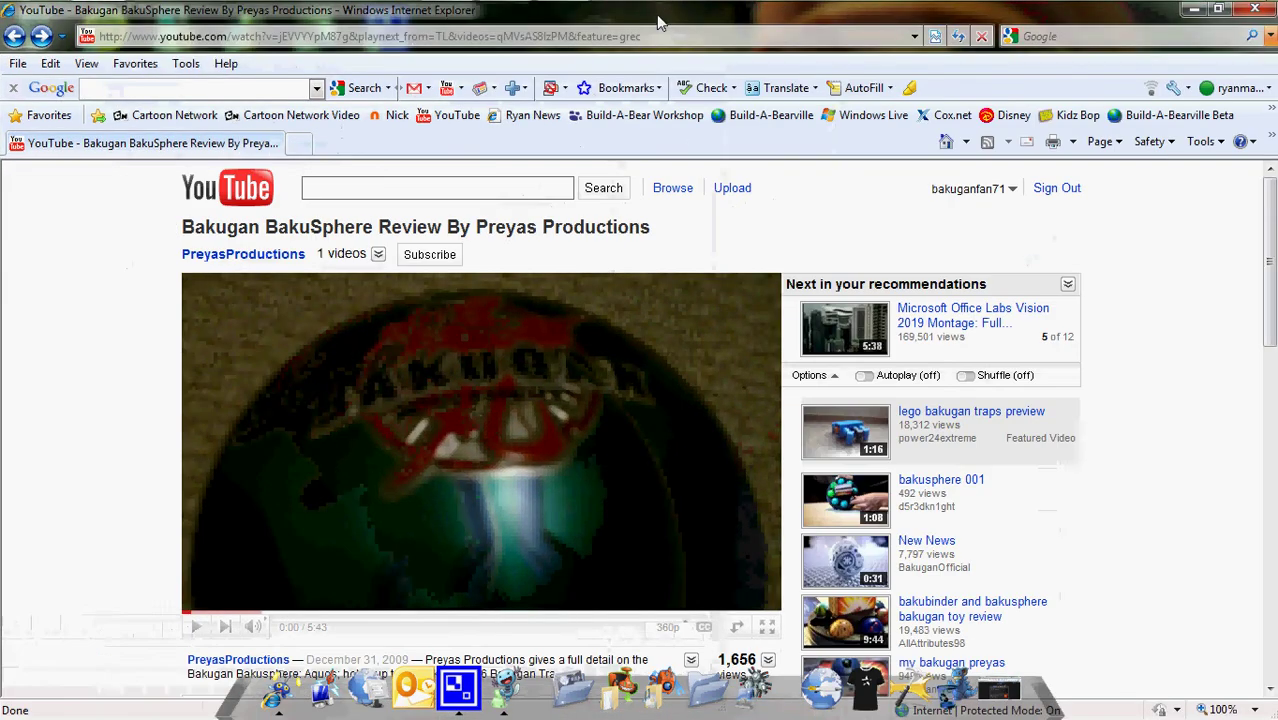
Search Google for "cent download" and open the CNET Download.com result.
click(112, 95)
text(cen)
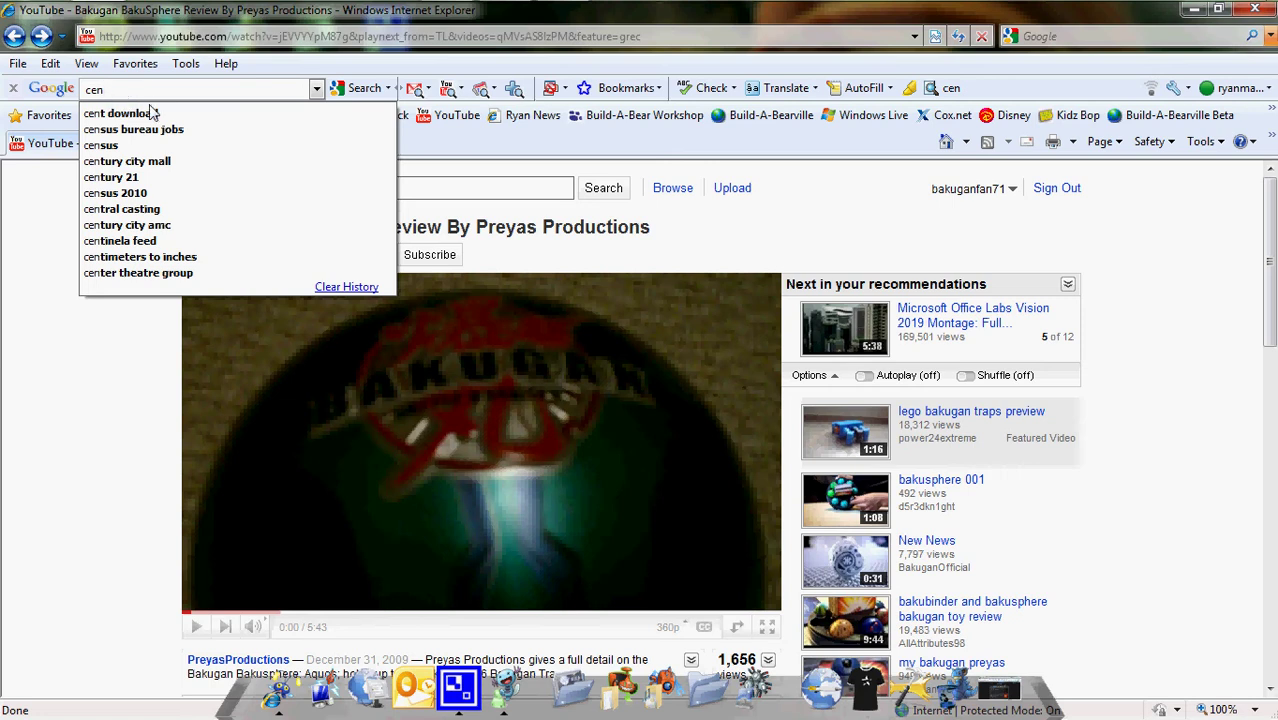
click(151, 114)
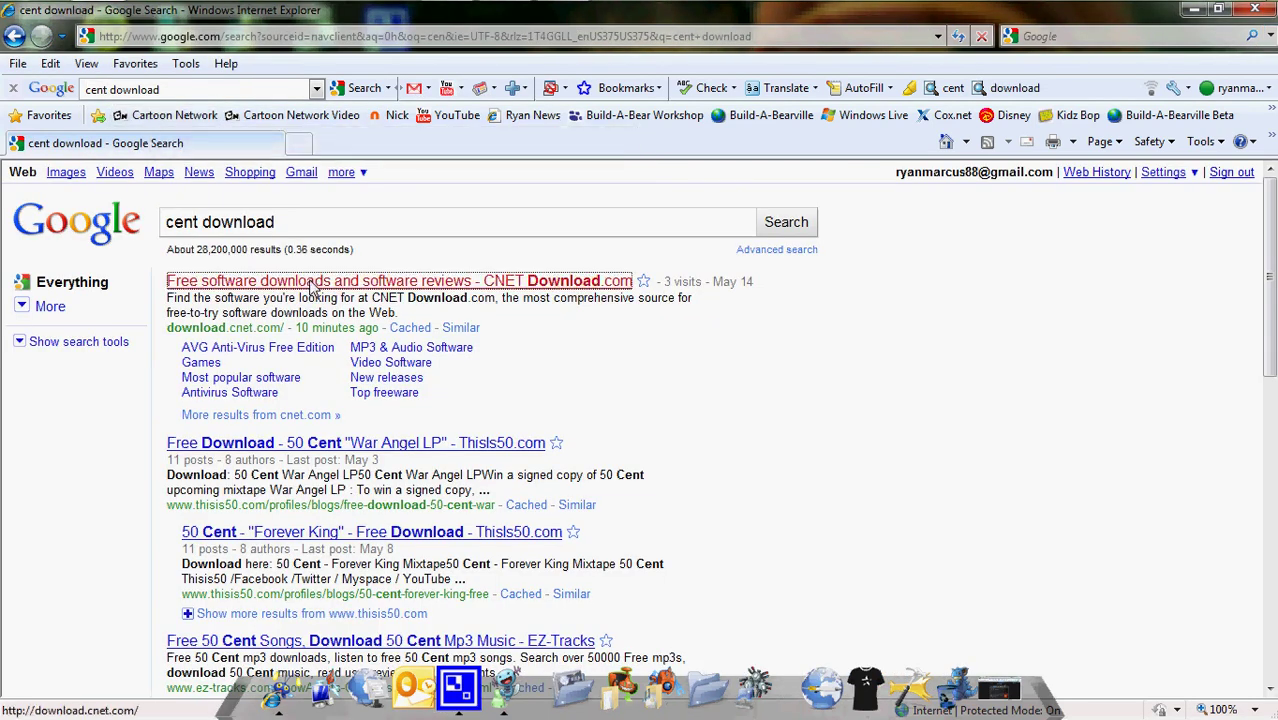
click(312, 285)
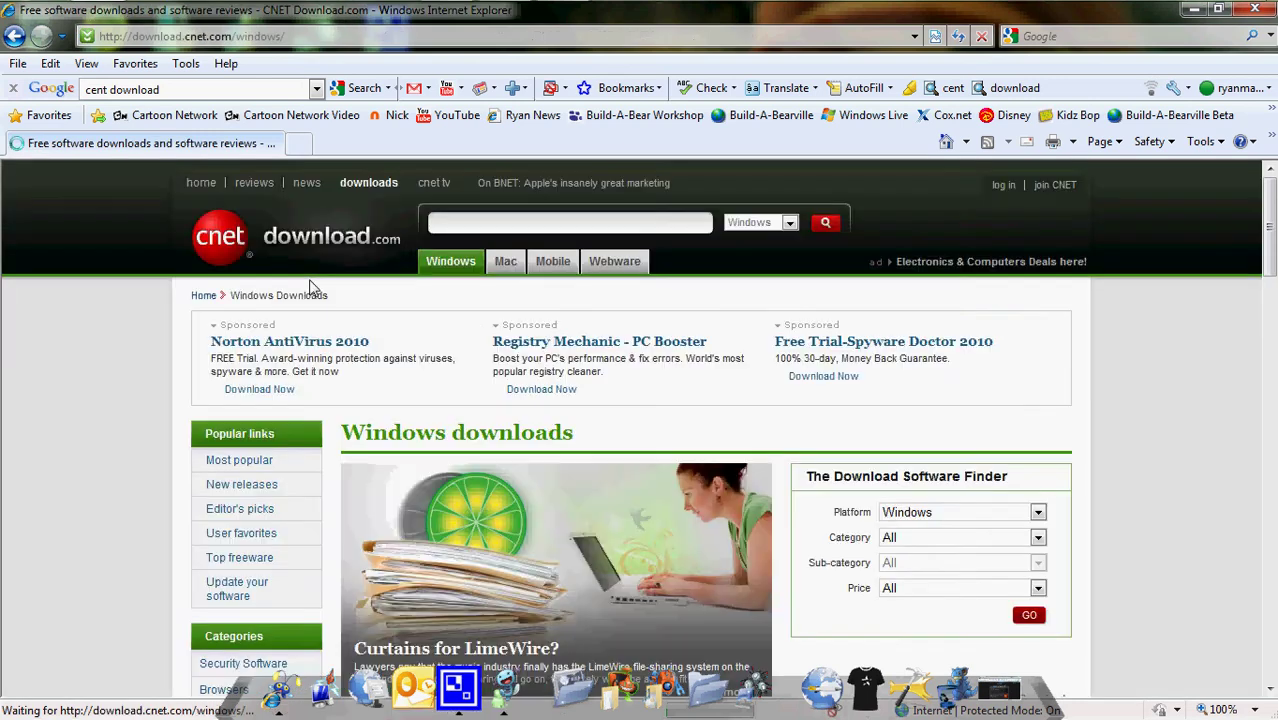
Search CNET Download.com for "deskpins" among the Windows software.
click(503, 224)
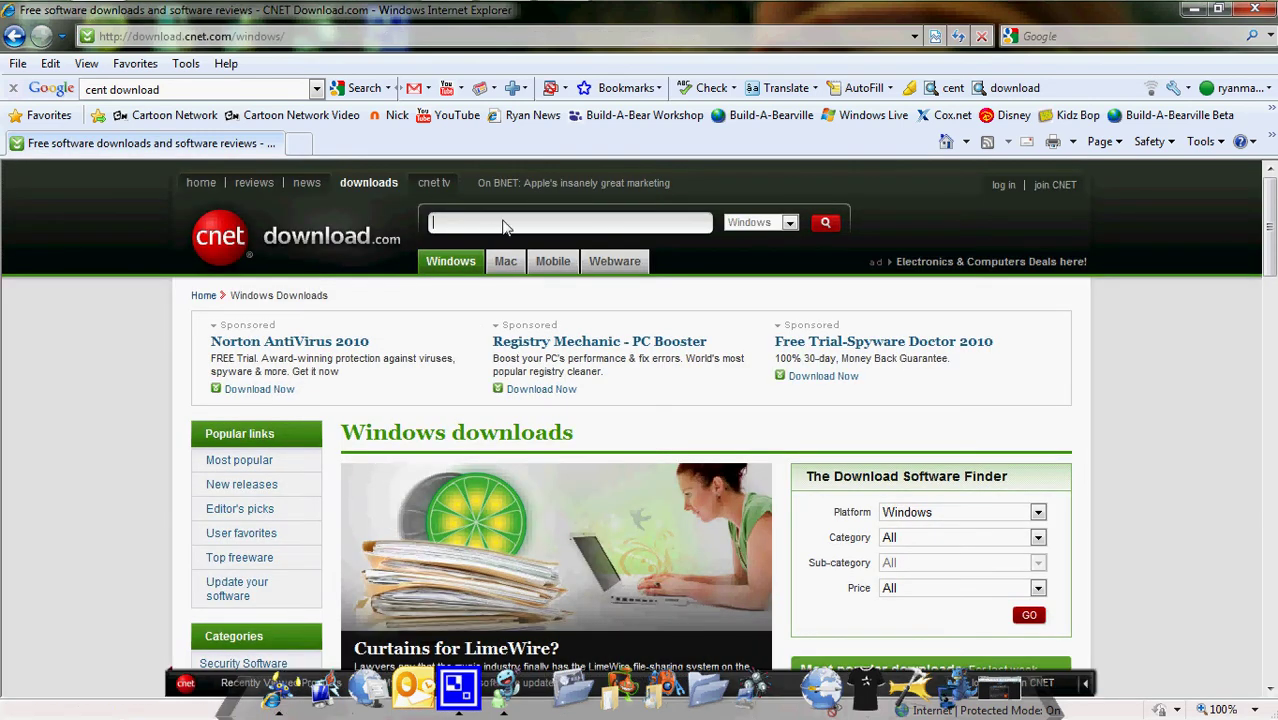
text(desk)
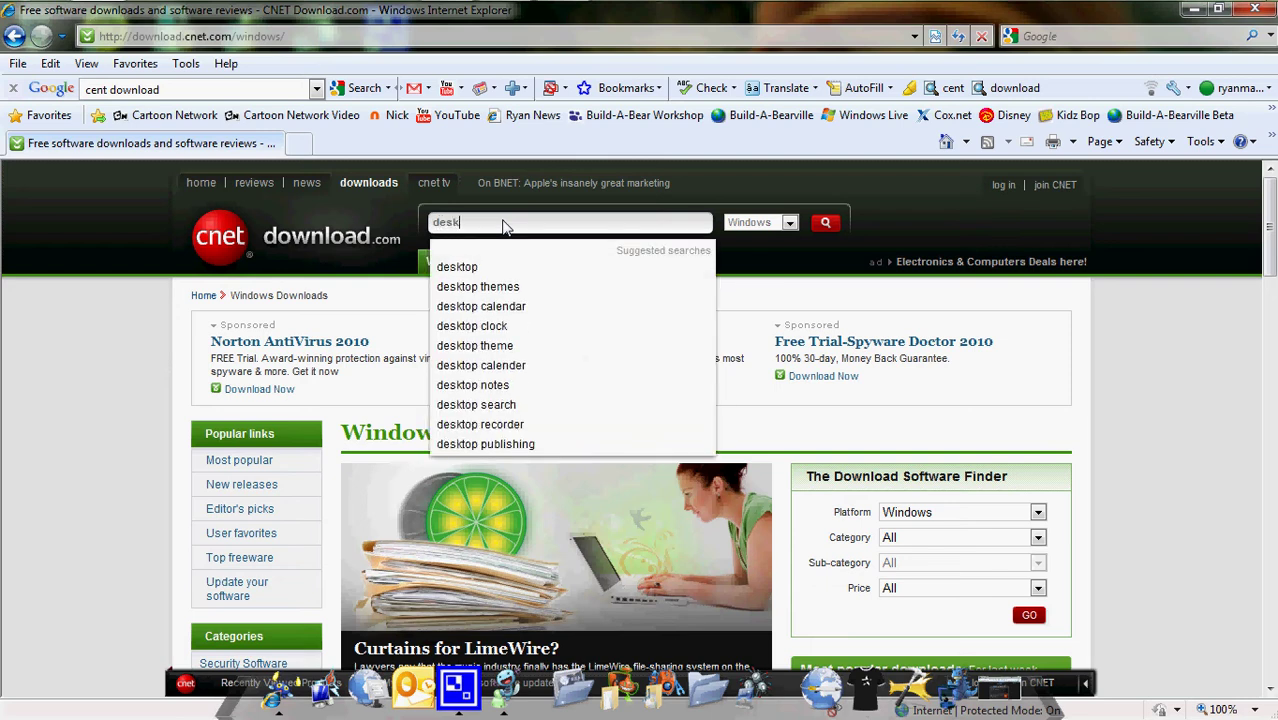
text(pins)
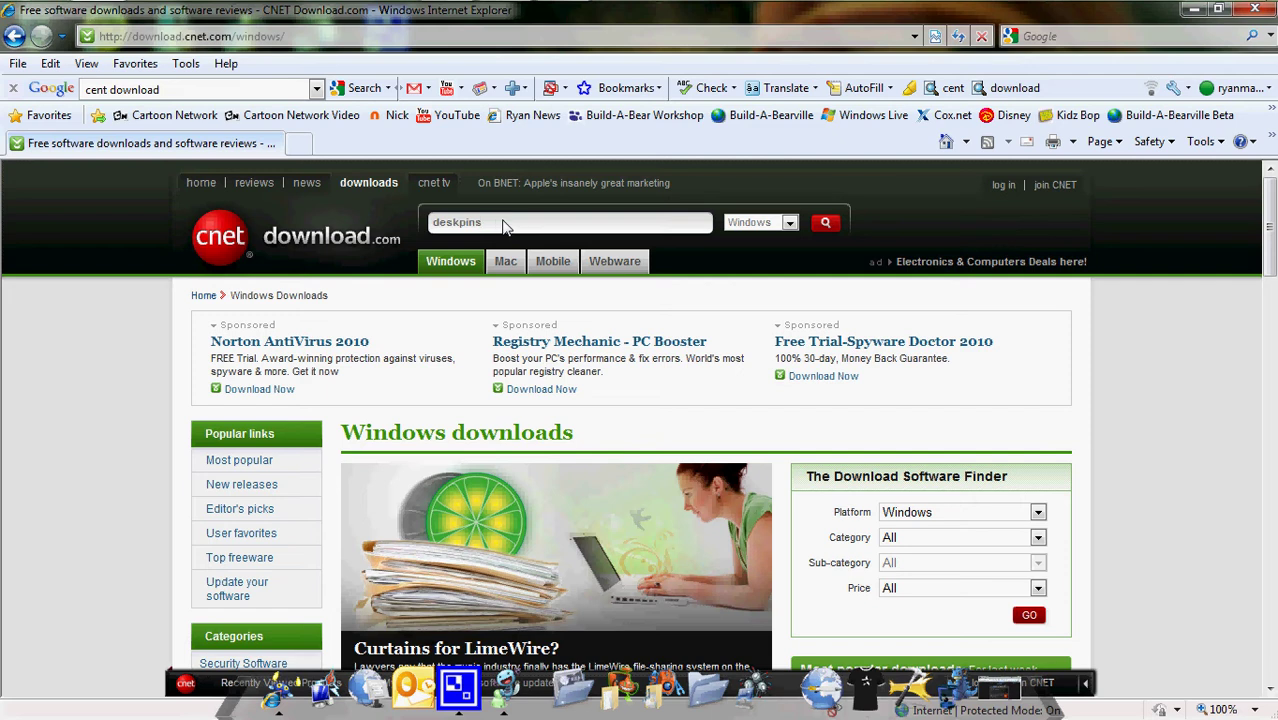
click(778, 224)
click(774, 221)
click(824, 224)
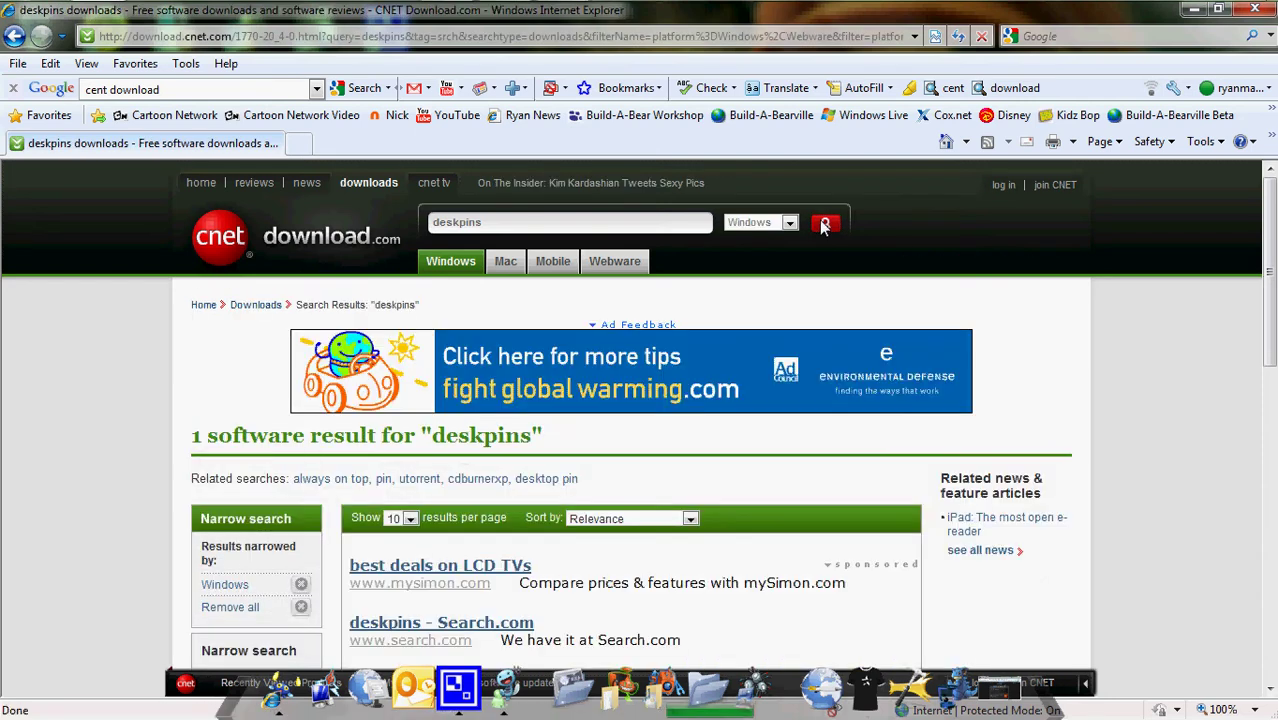
Open the DeskPins product page from the search results and start its download.
drag(1262, 336, 1261, 431)
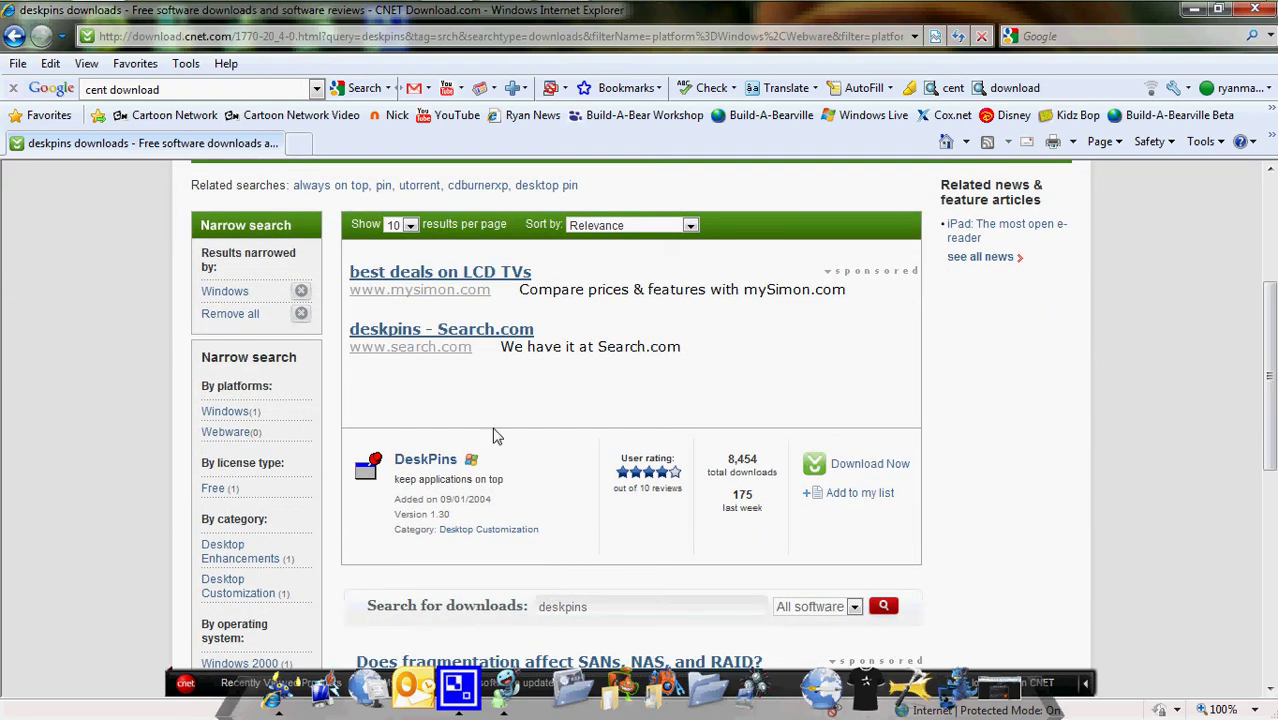
click(441, 468)
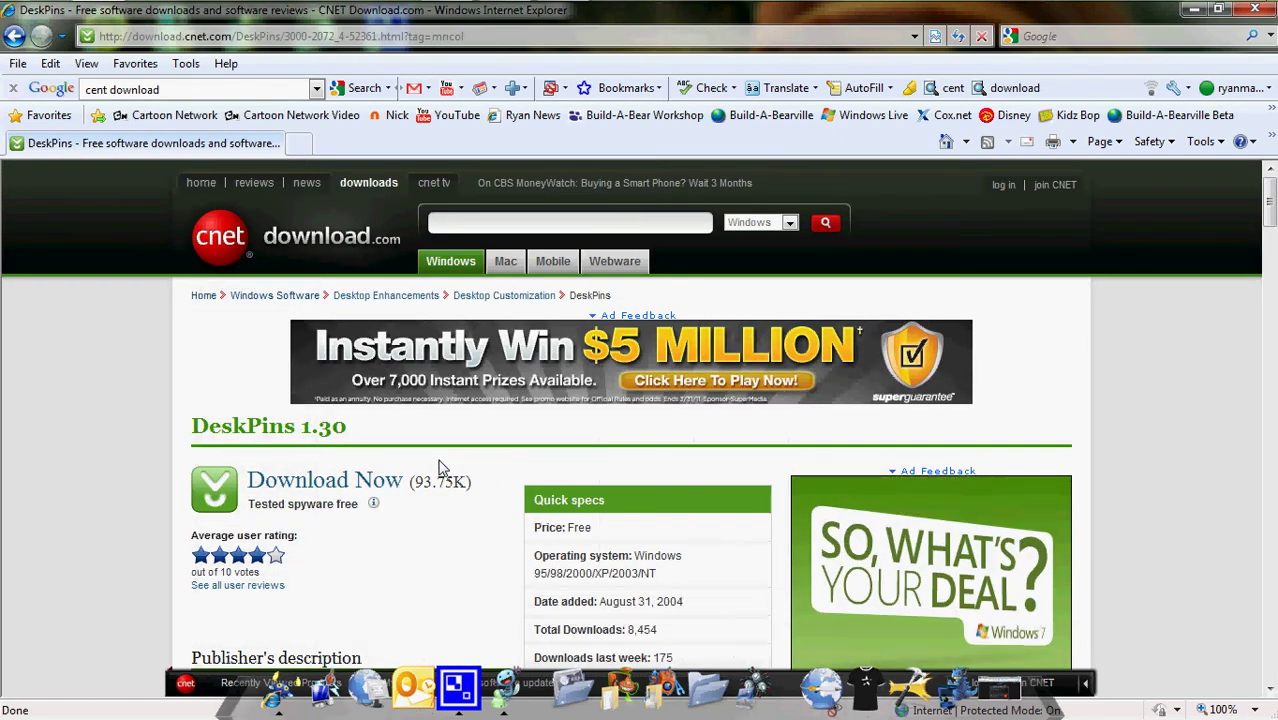
click(347, 489)
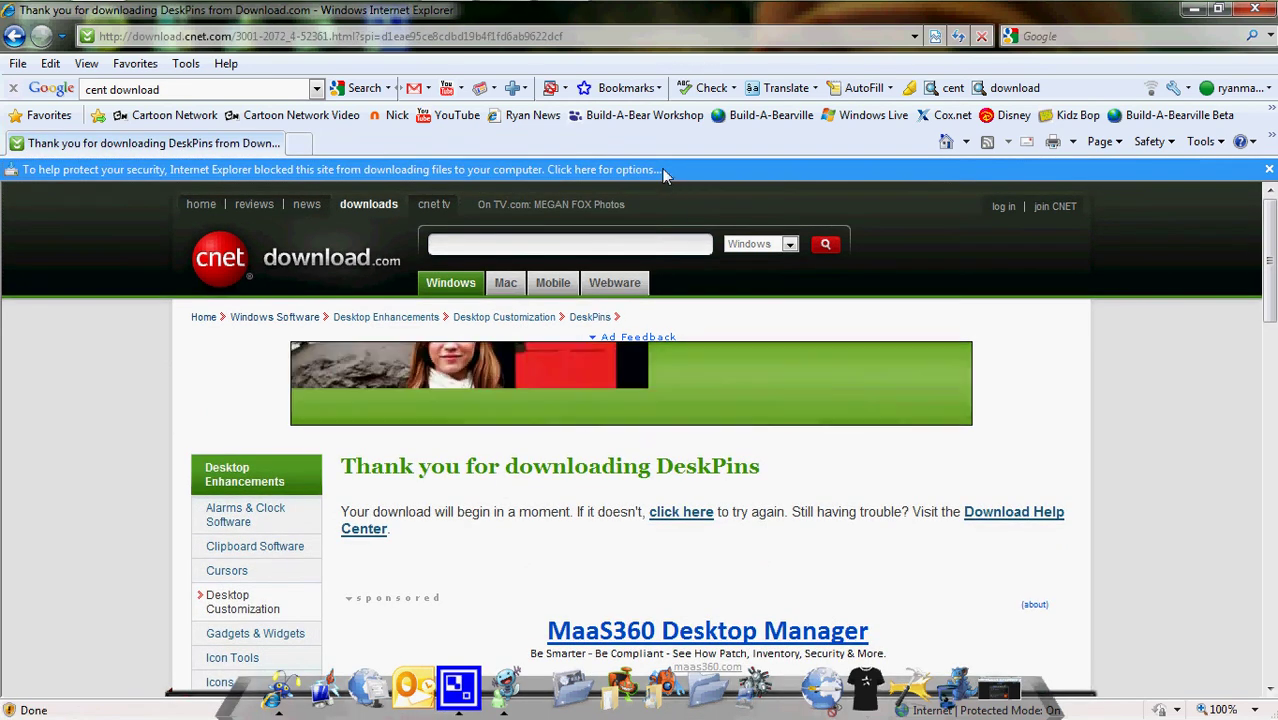
Allow the blocked file download and save DeskPins130 to the Desktop as a compressed (zipped) folder.
click(662, 170)
click(706, 183)
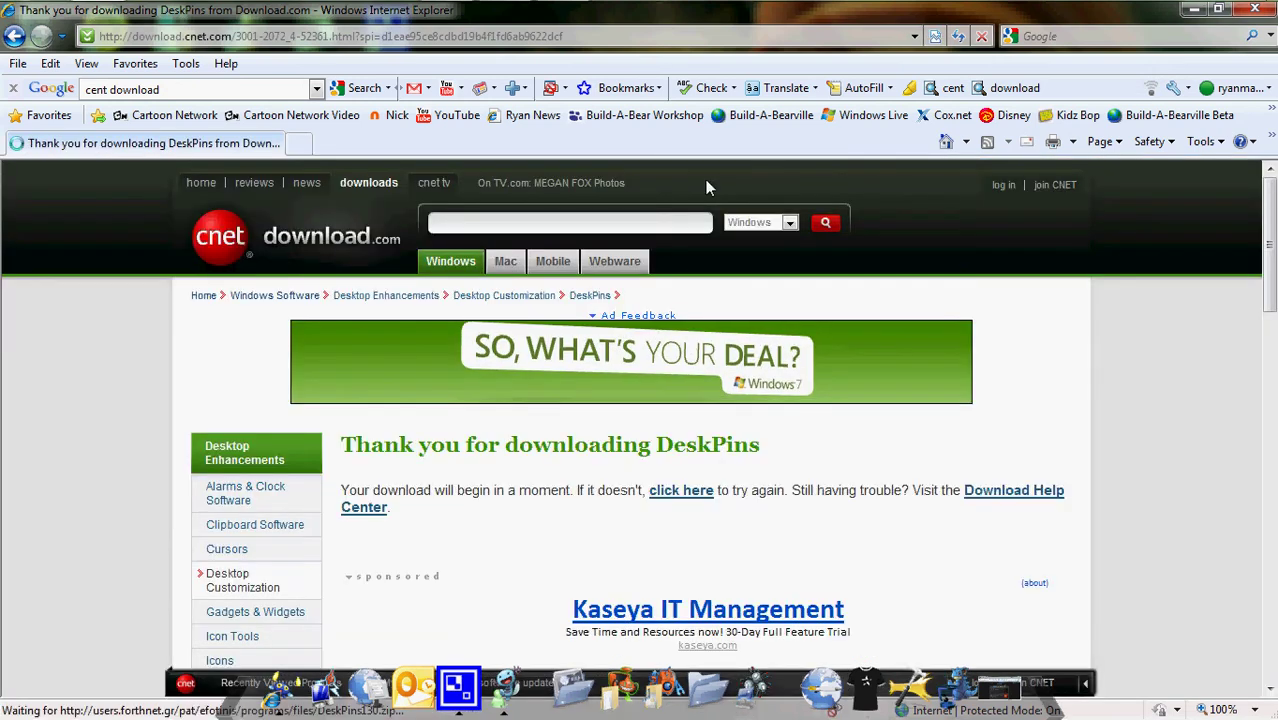
click(686, 374)
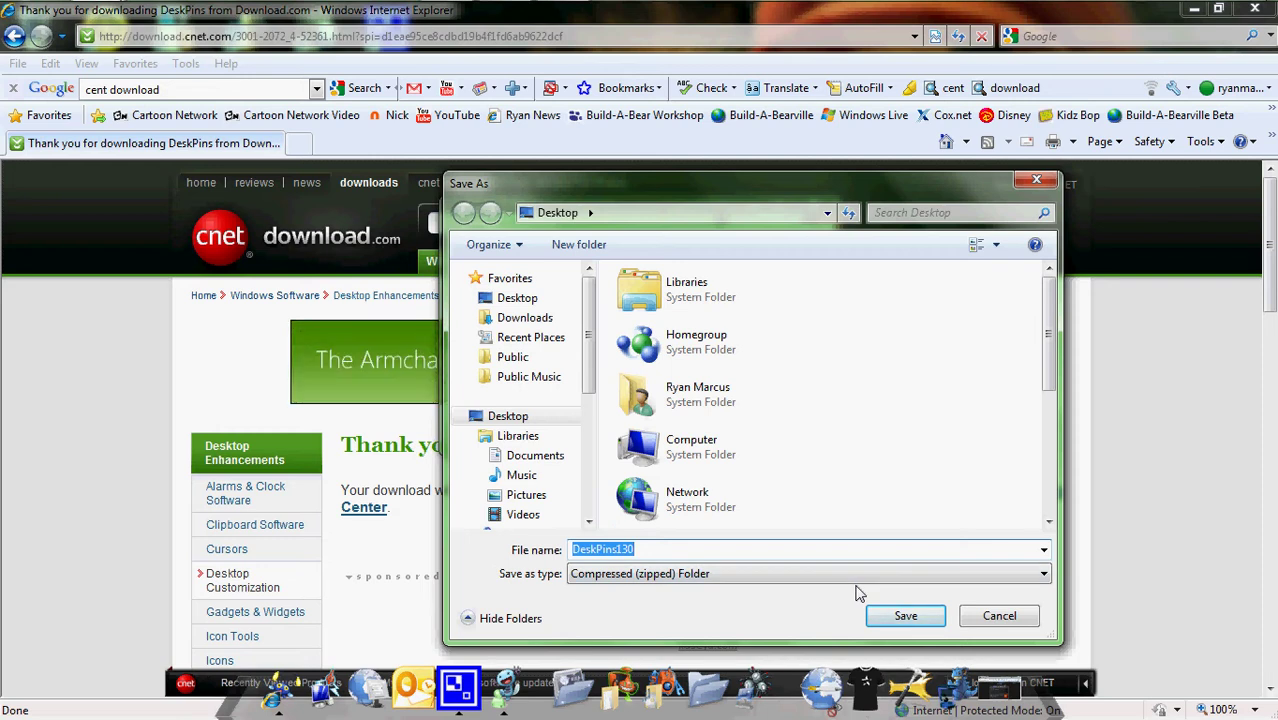
click(903, 614)
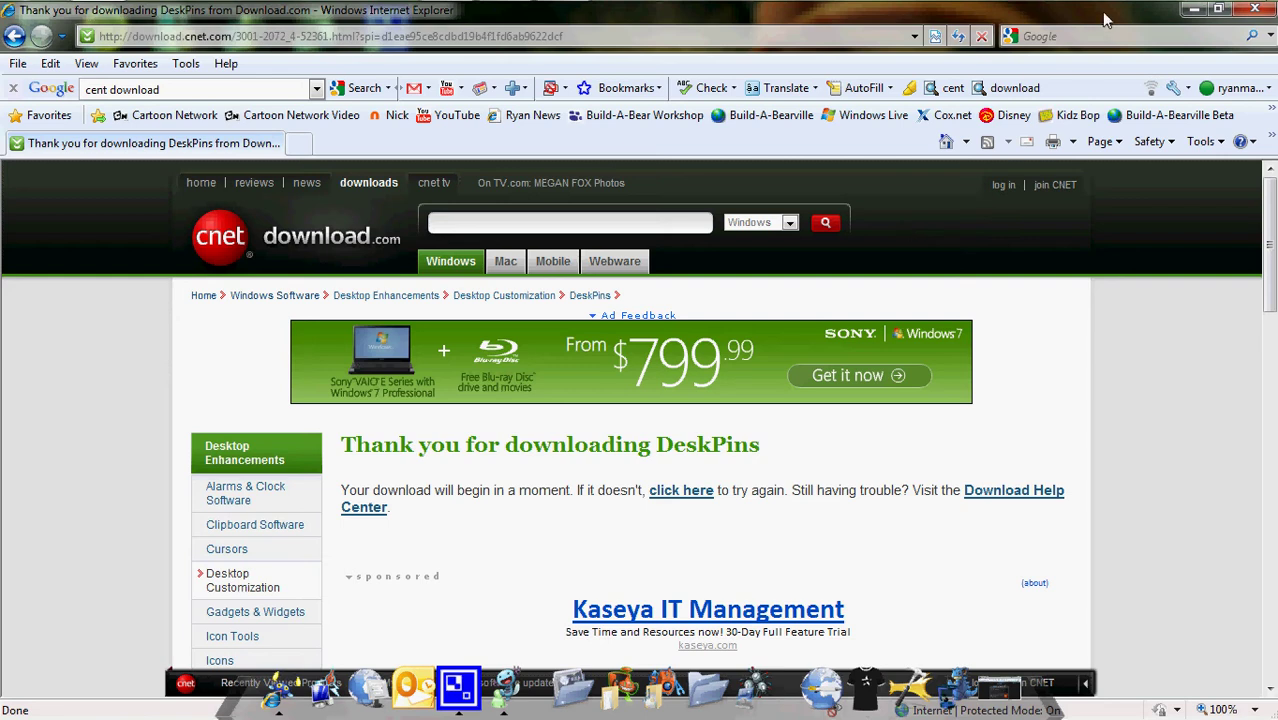
Minimize the browser, open CamStudio past its shortcut note, start a screen recording and minimize the recorder.
click(1193, 10)
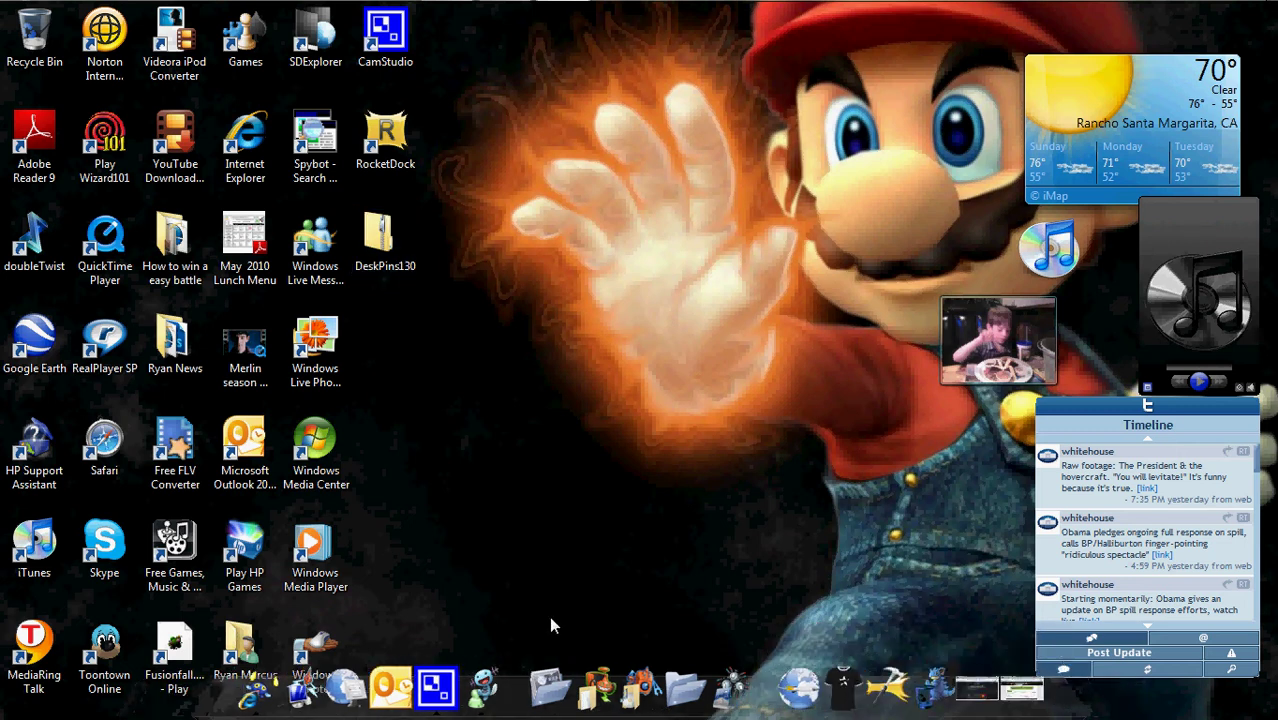
click(442, 683)
click(753, 410)
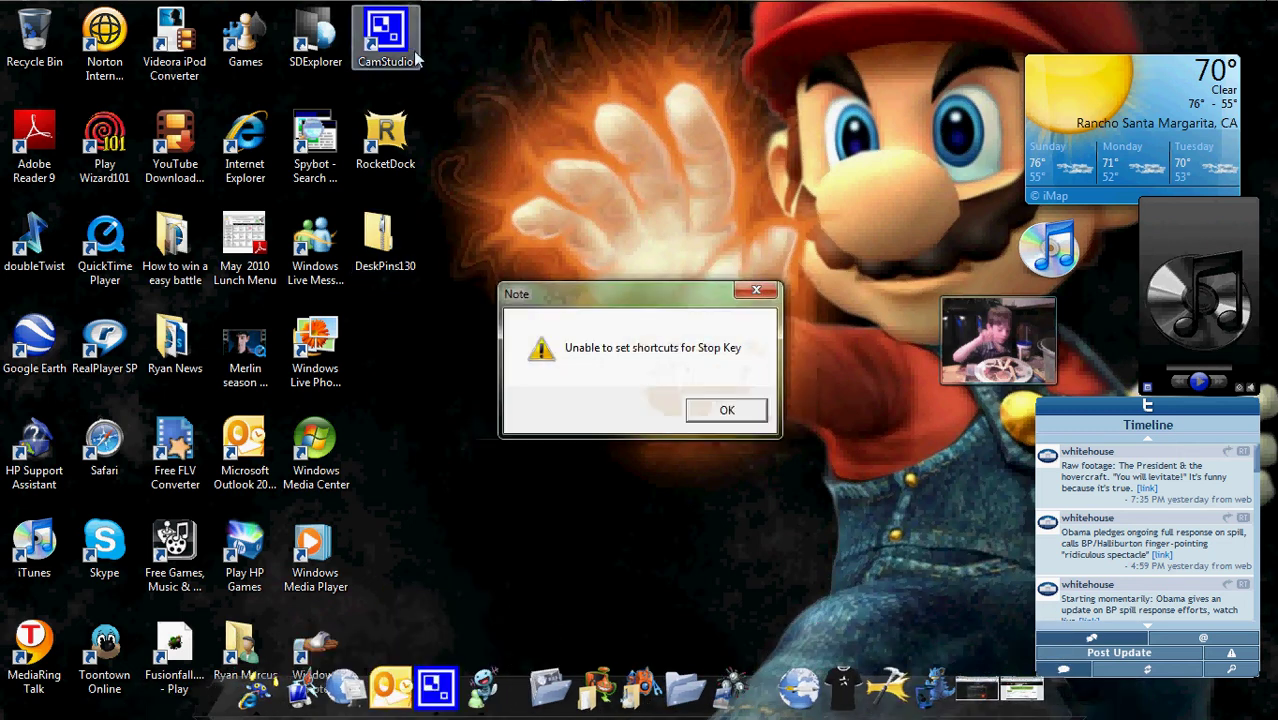
click(722, 409)
click(757, 418)
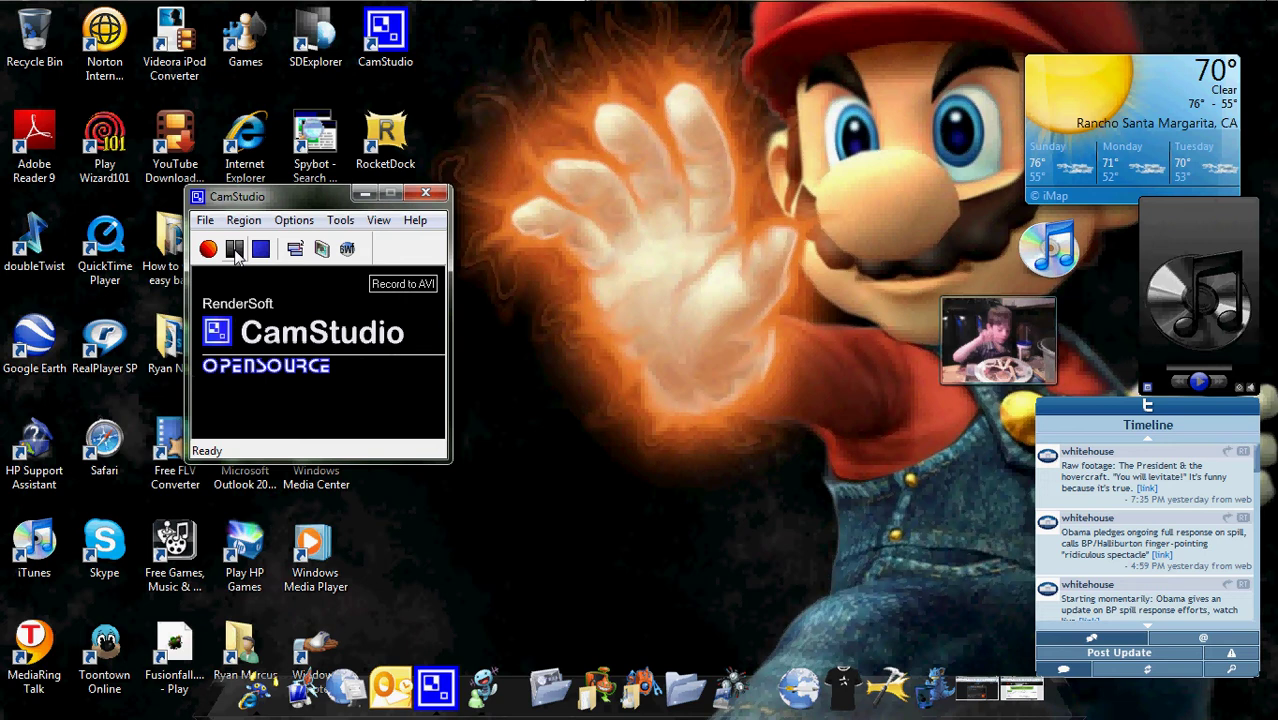
click(208, 249)
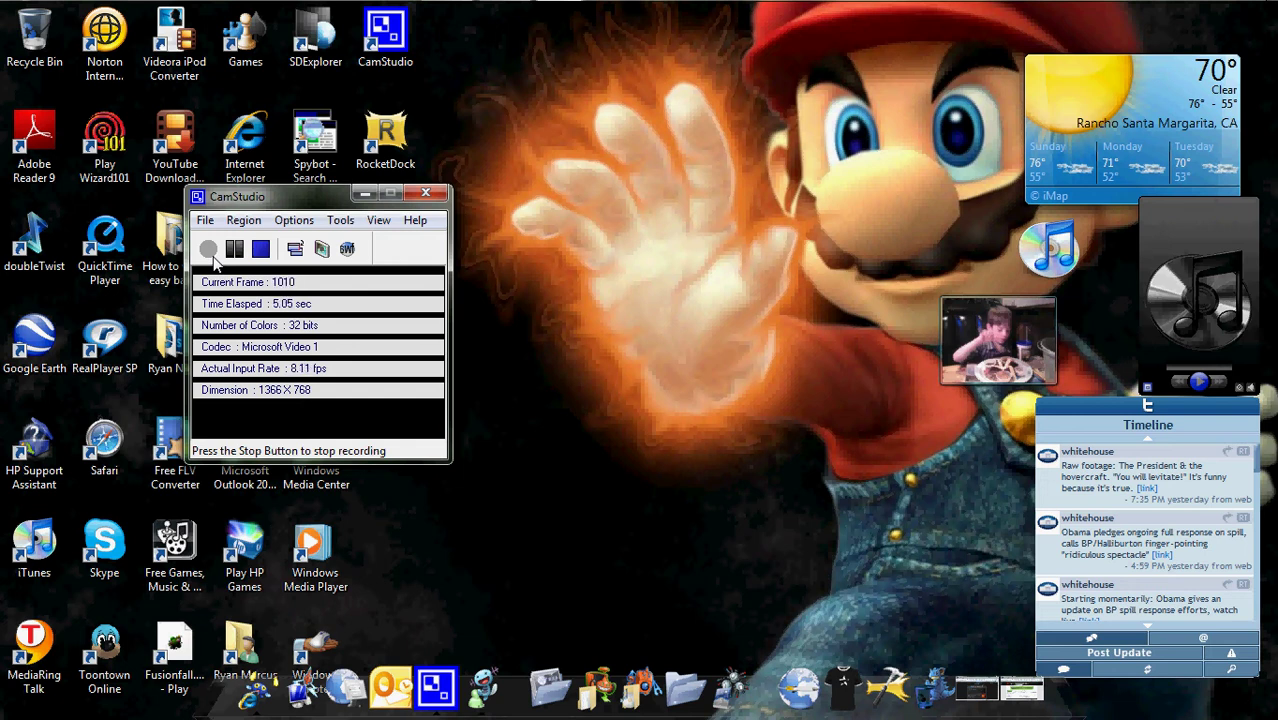
click(367, 195)
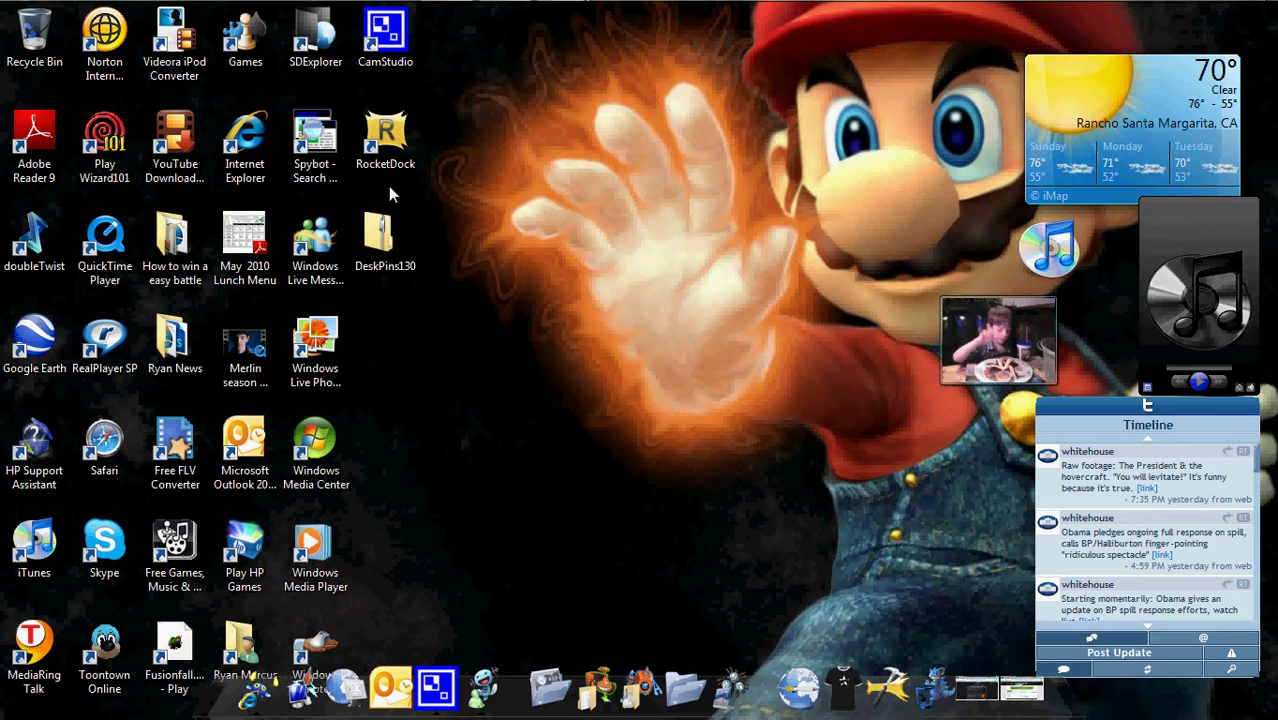
Extract all files of the zipped DeskPins130 archive to the proposed Desktop folder and close the folder windows.
click(406, 238)
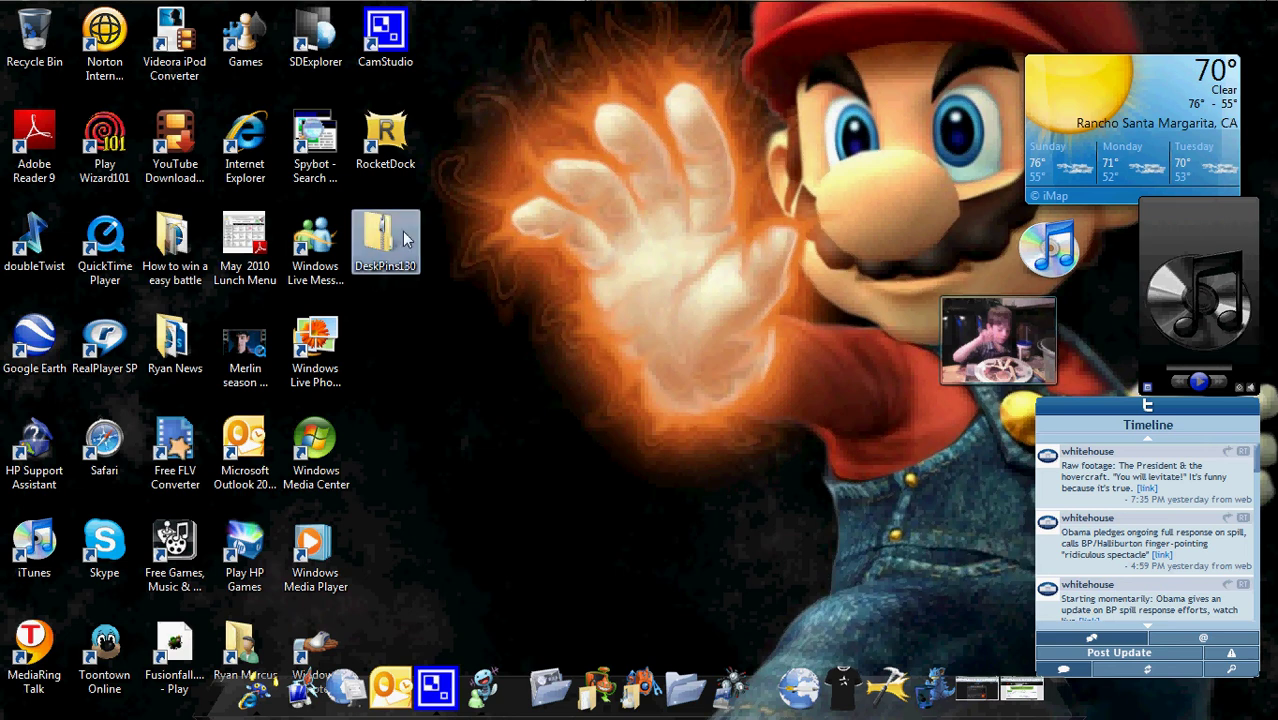
double_click(406, 238)
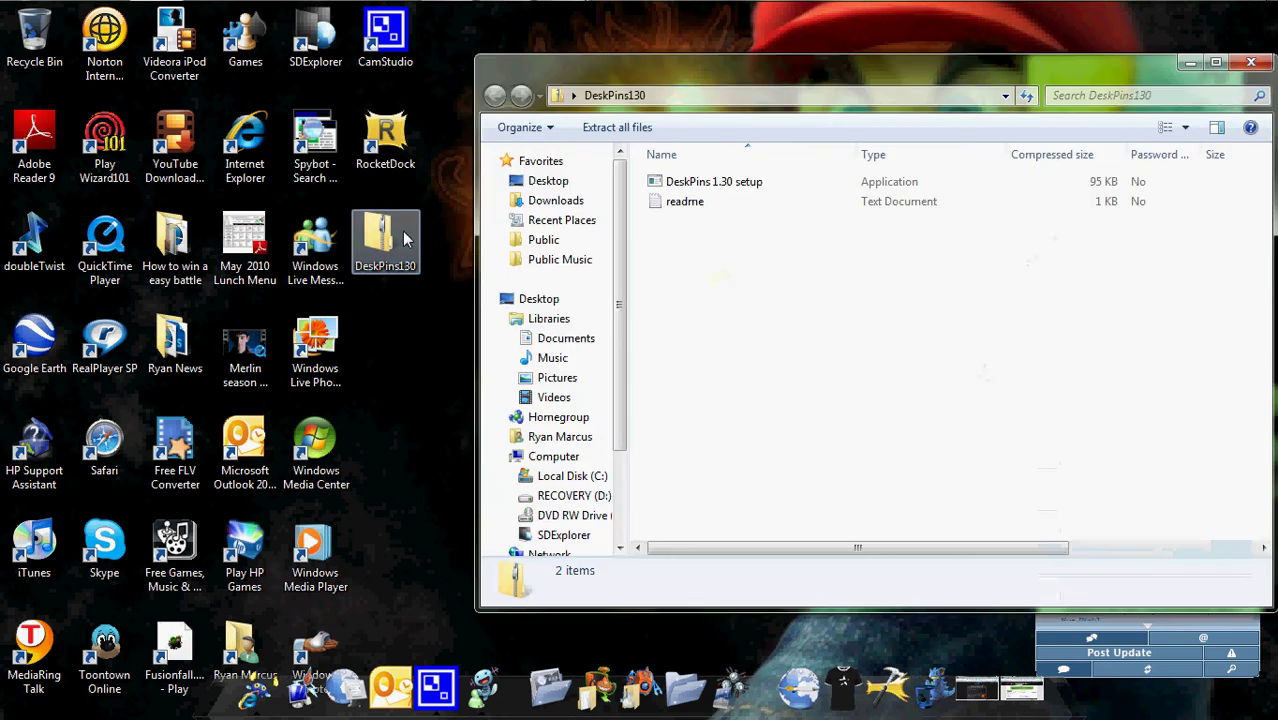
click(1167, 131)
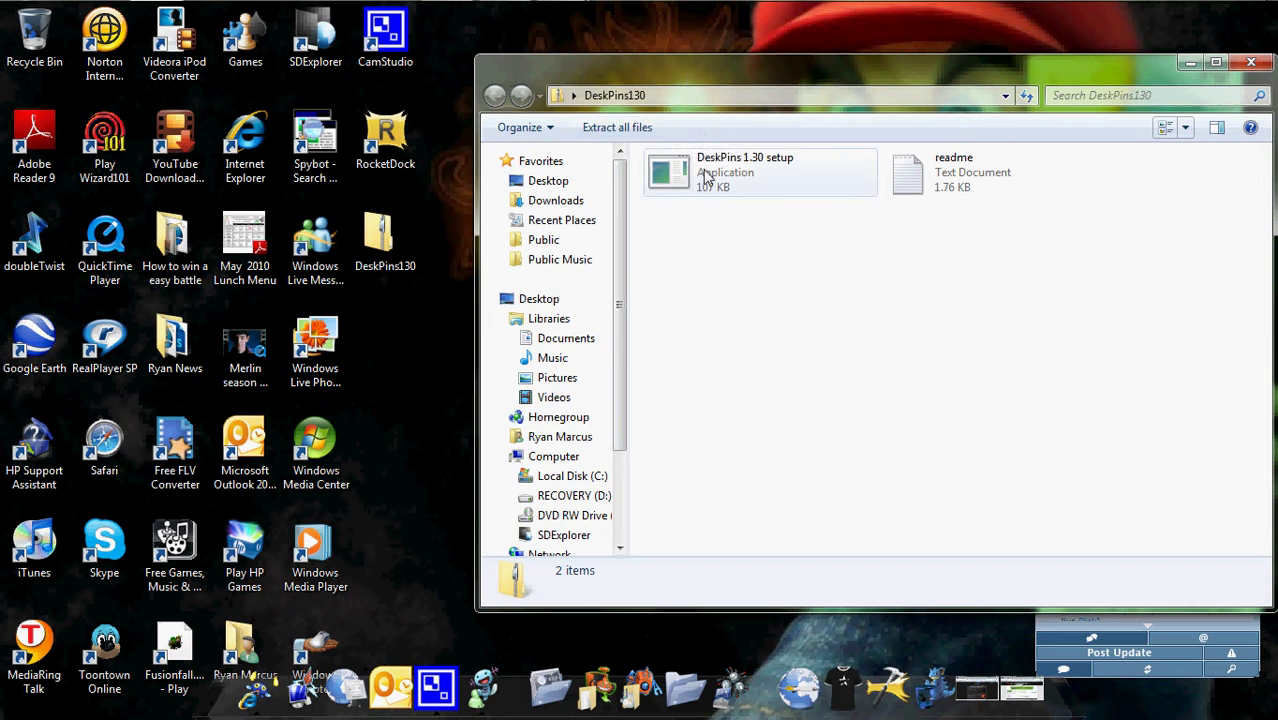
click(628, 127)
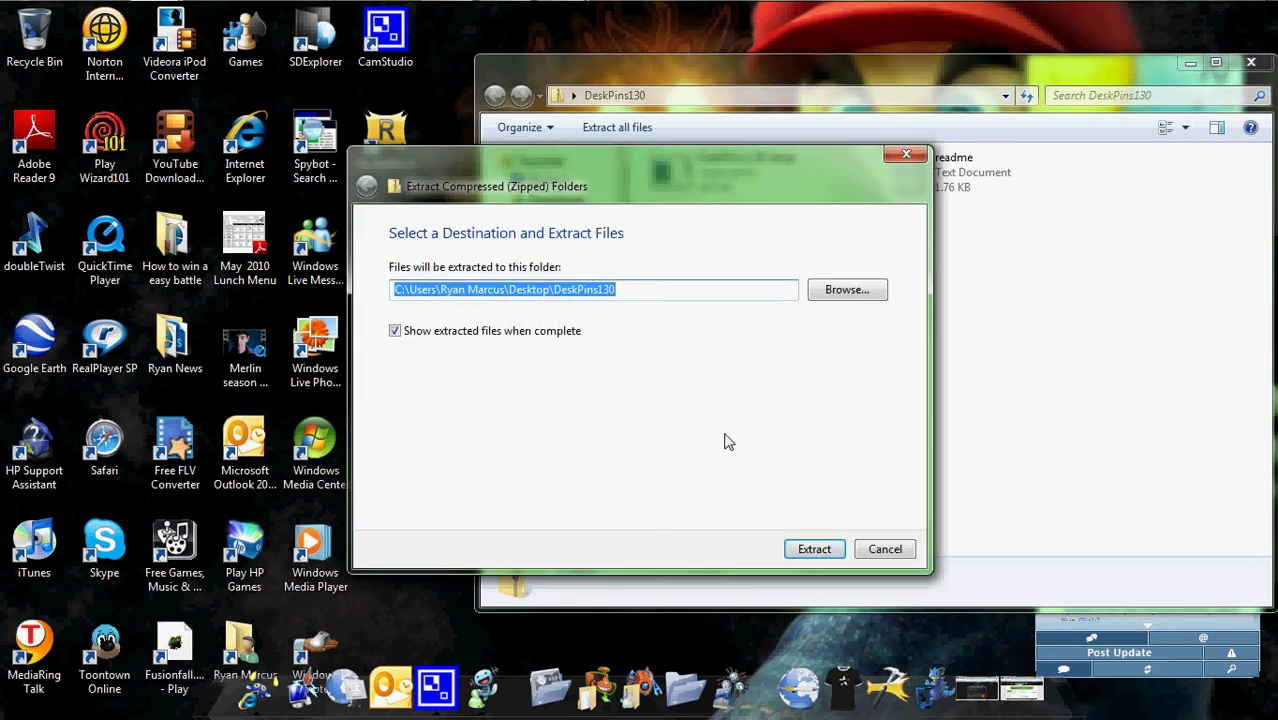
click(814, 560)
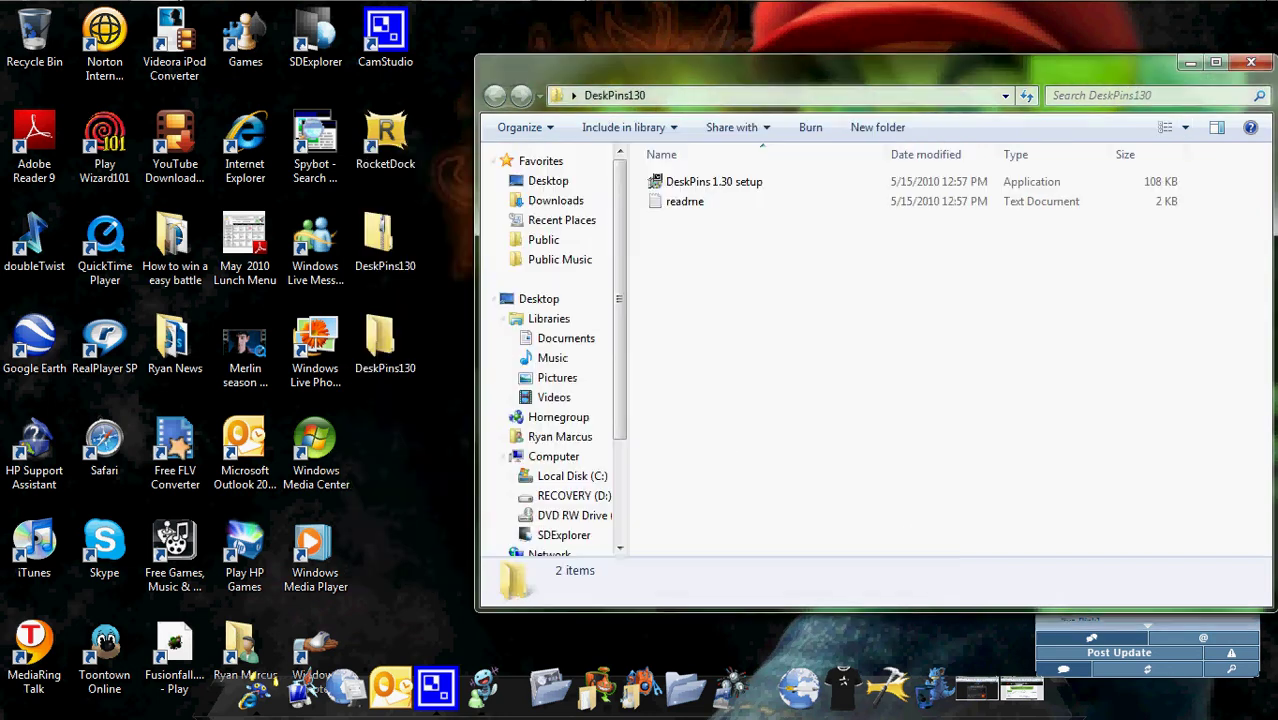
click(1252, 64)
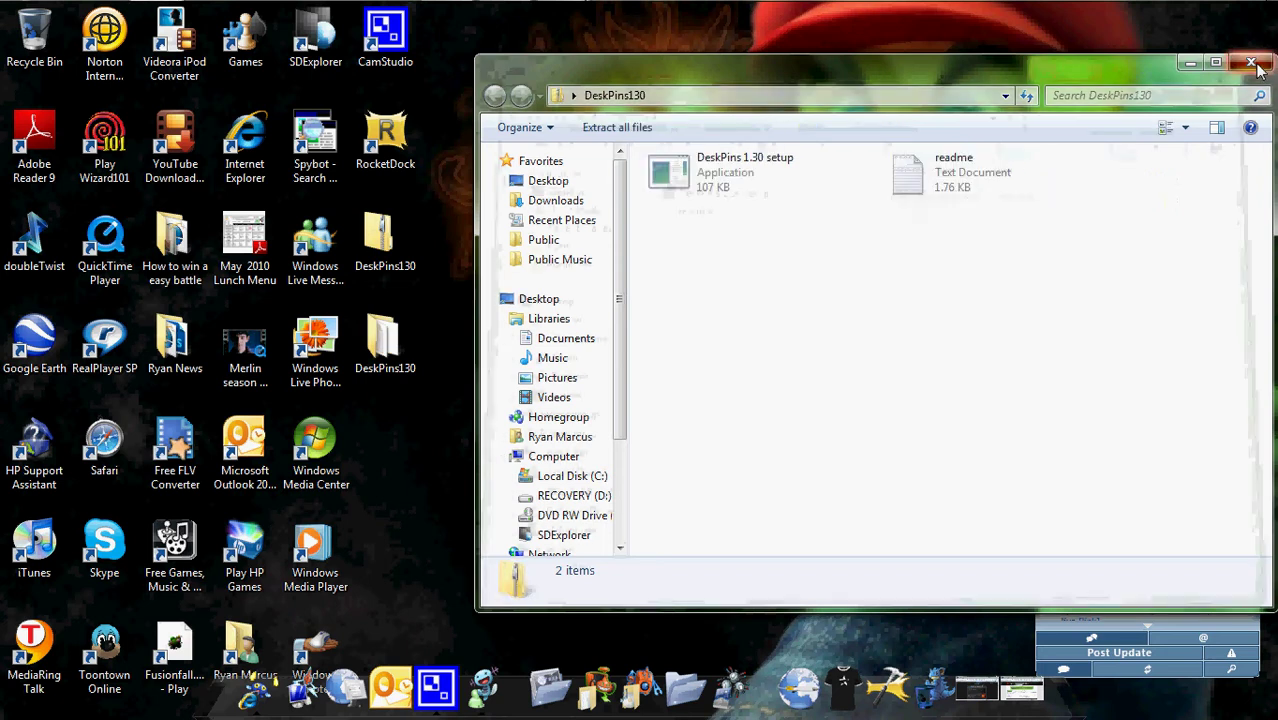
Open the extracted DeskPins130 folder, show its files as tiles to examine the setup program, and close it.
click(391, 378)
double_click(390, 370)
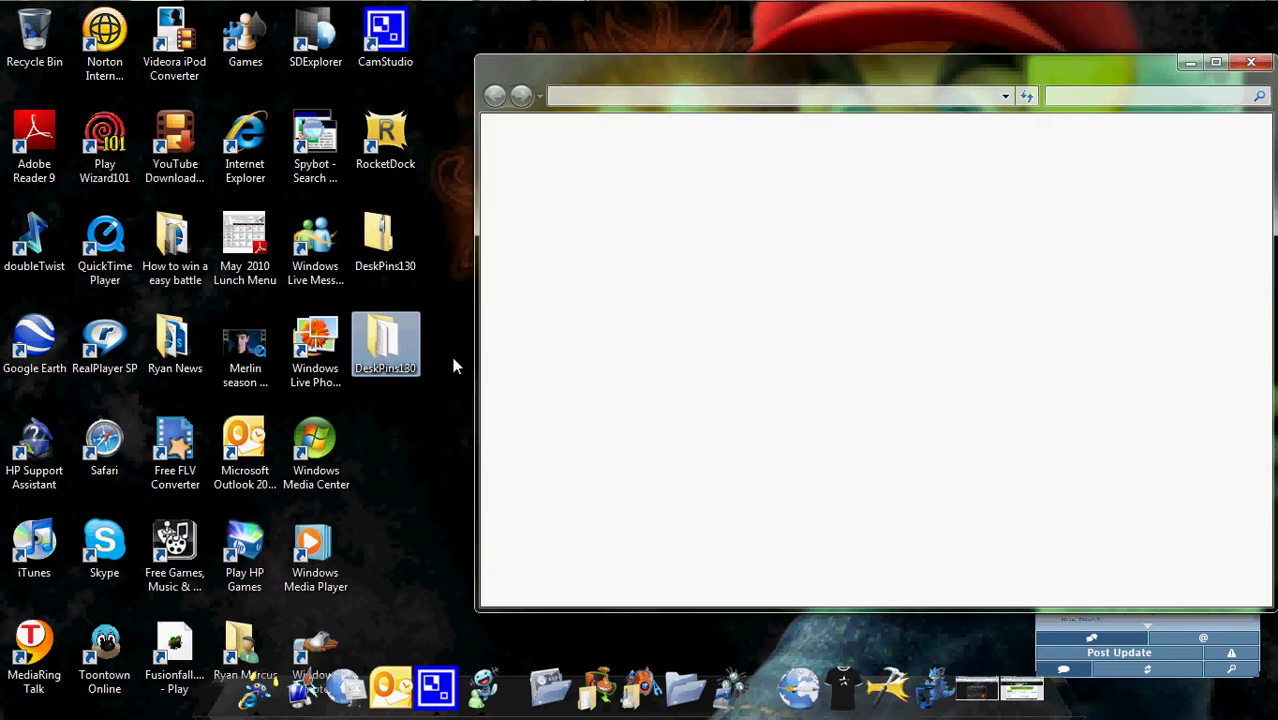
click(1166, 128)
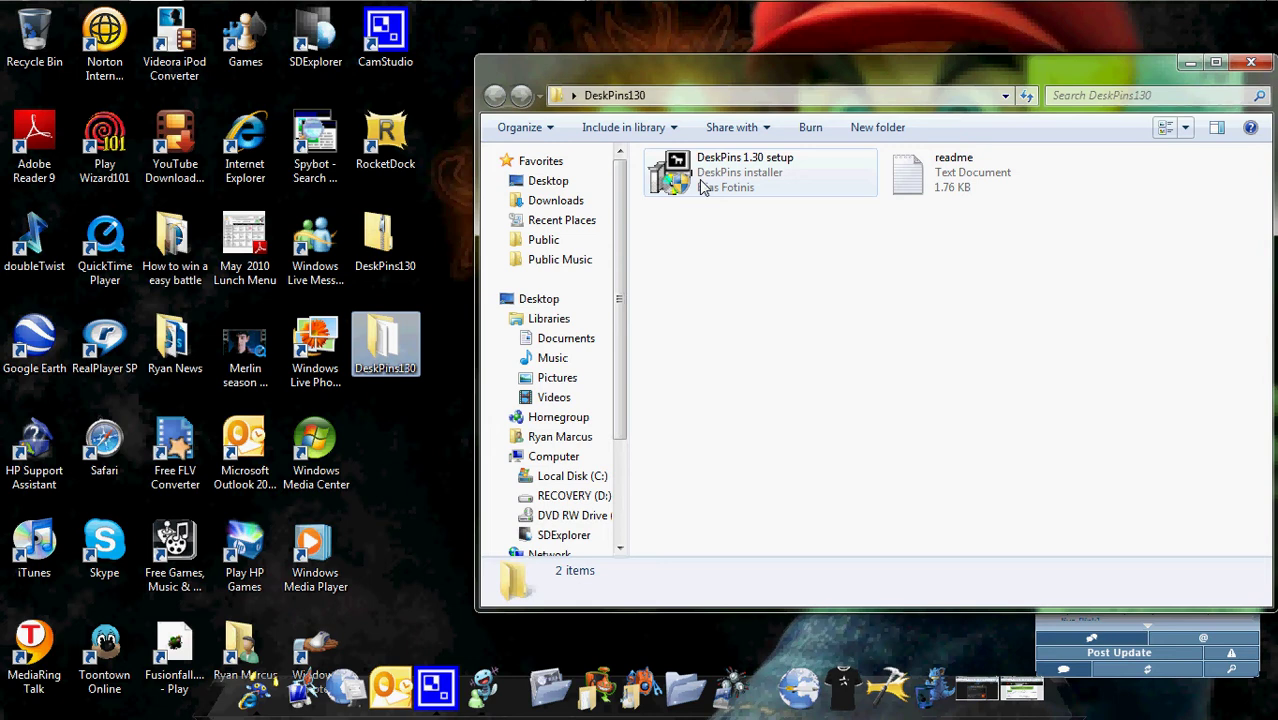
click(1250, 62)
drag(514, 358, 452, 360)
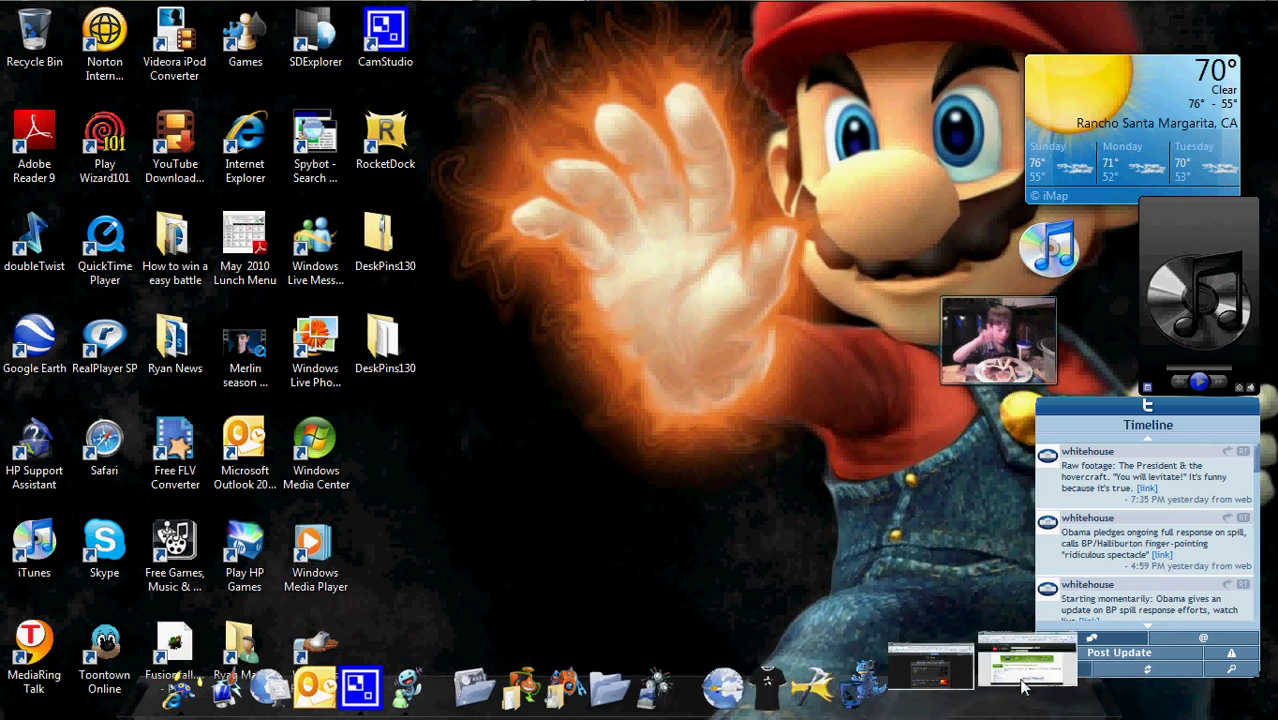
Return to the DeskPins 1.30 product page in the browser, restore the window to a smaller size and minimize it.
click(1022, 684)
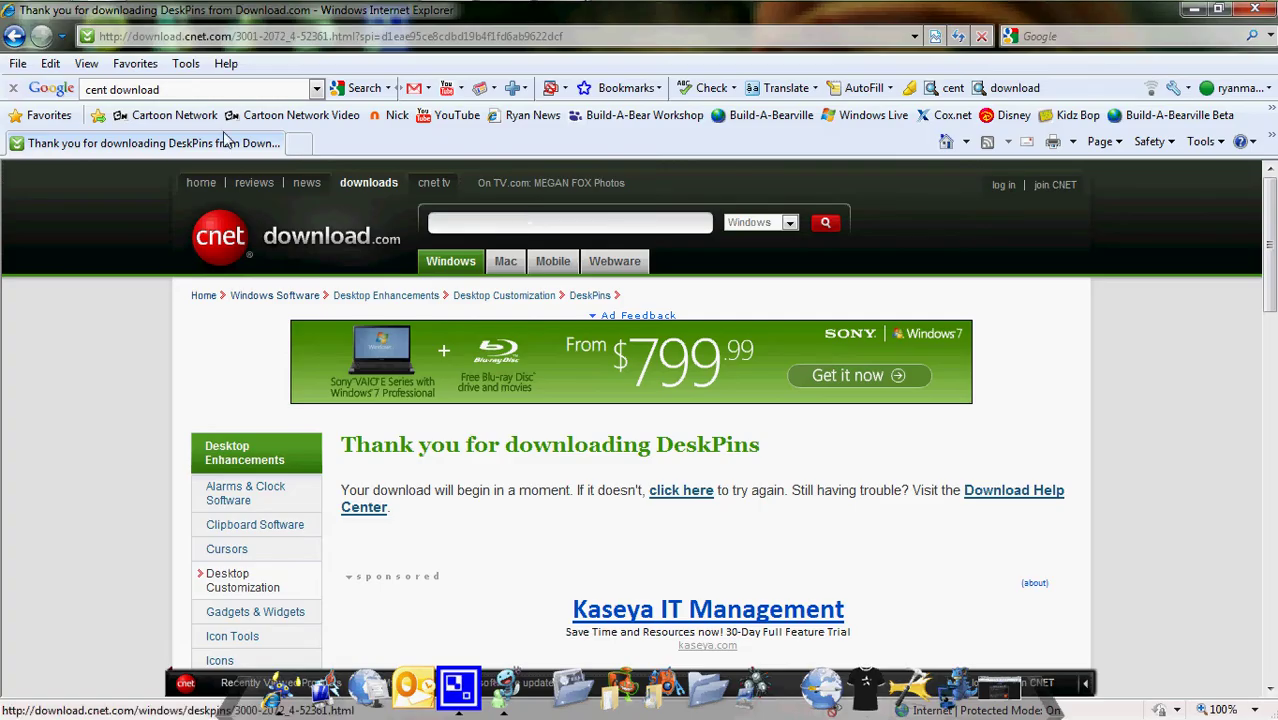
click(14, 37)
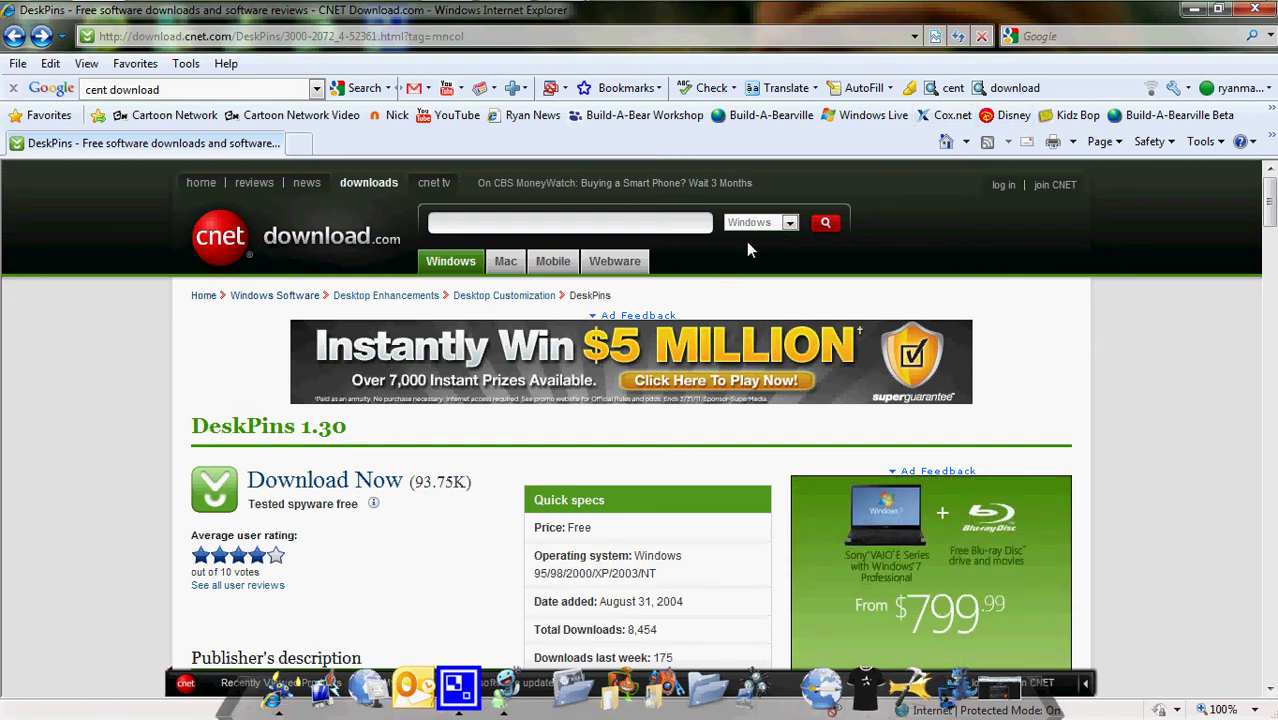
click(1218, 9)
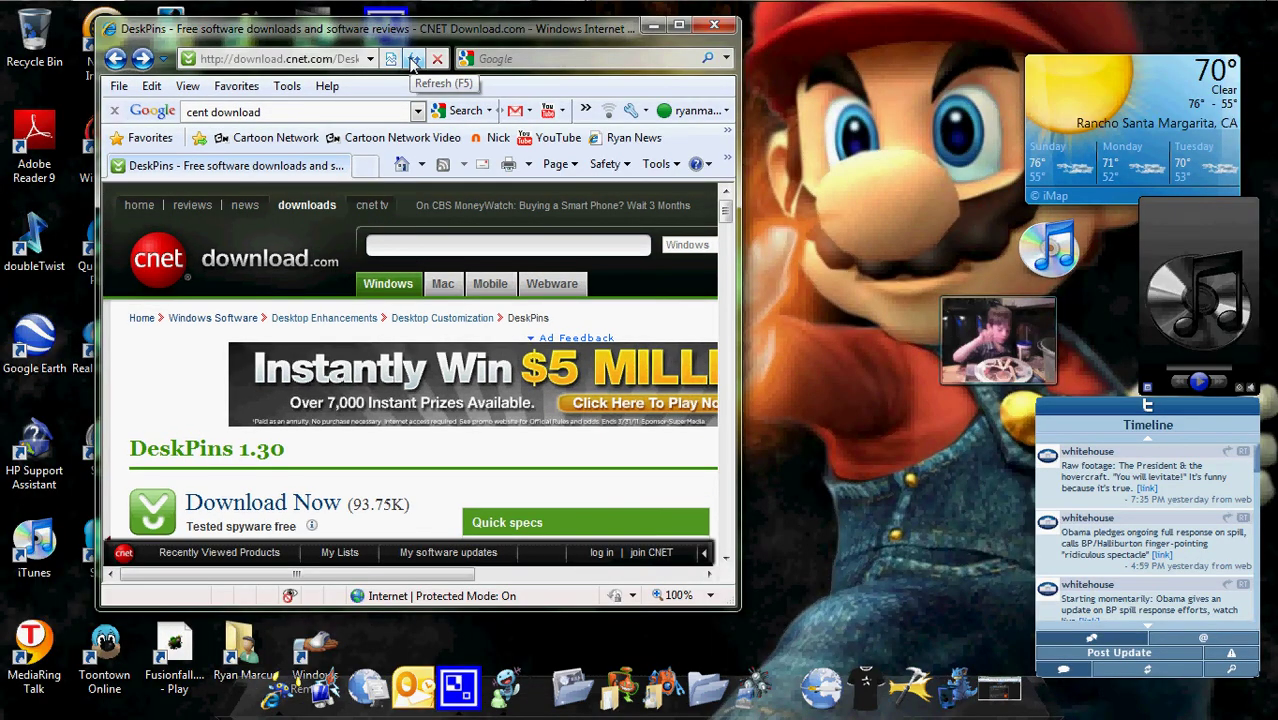
click(652, 26)
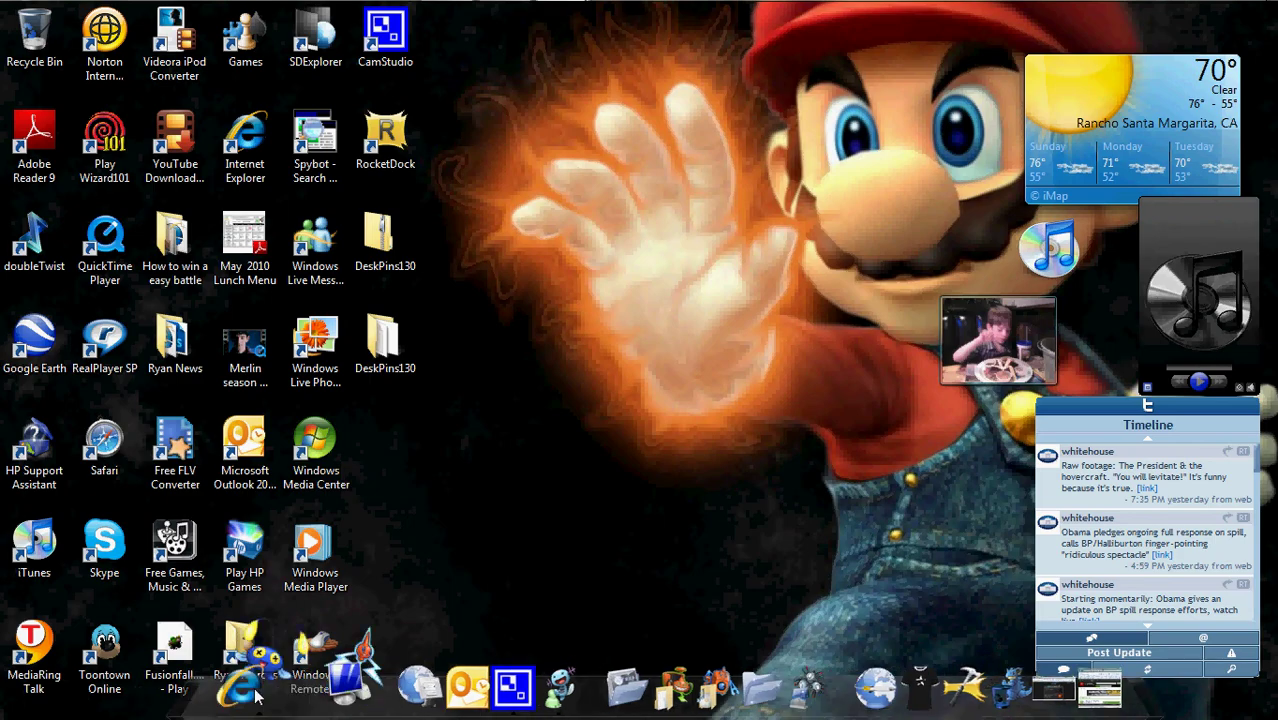
Open YouTube in a new Internet Explorer window and play the featured "Pokemon: DP Galactic Battles: Mamoswine vs. Tangrowth" video.
click(253, 697)
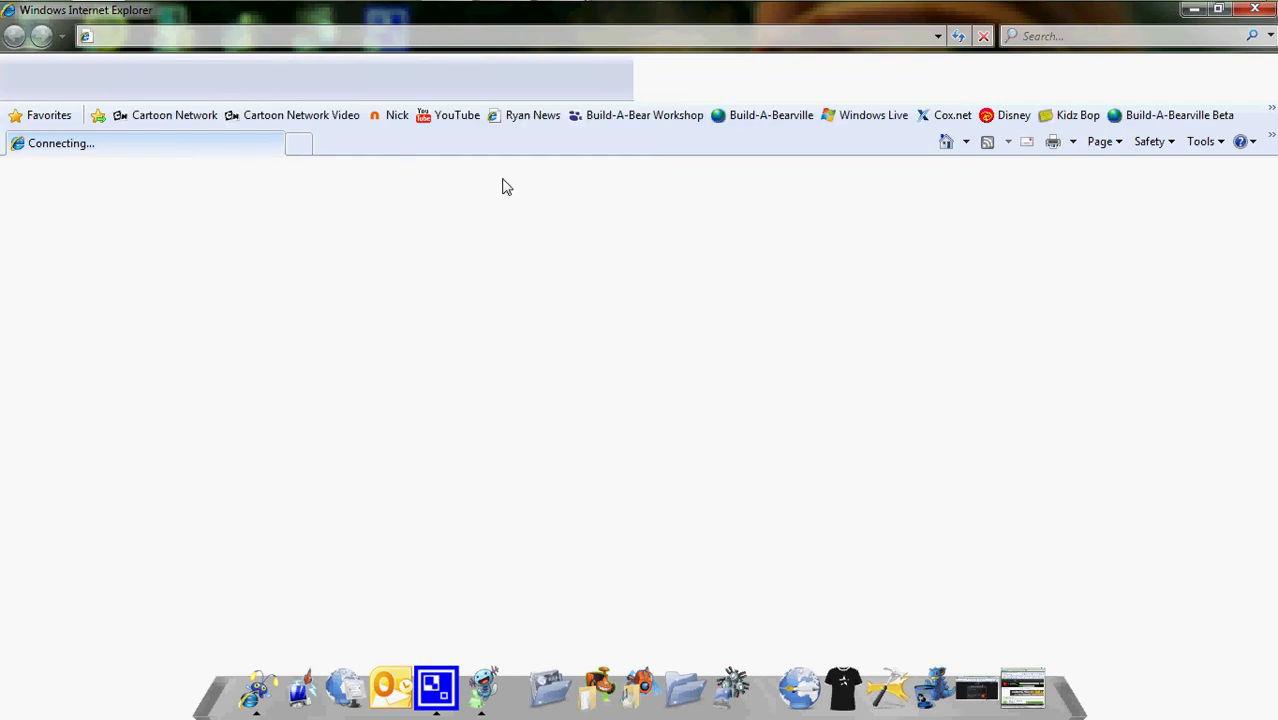
click(447, 116)
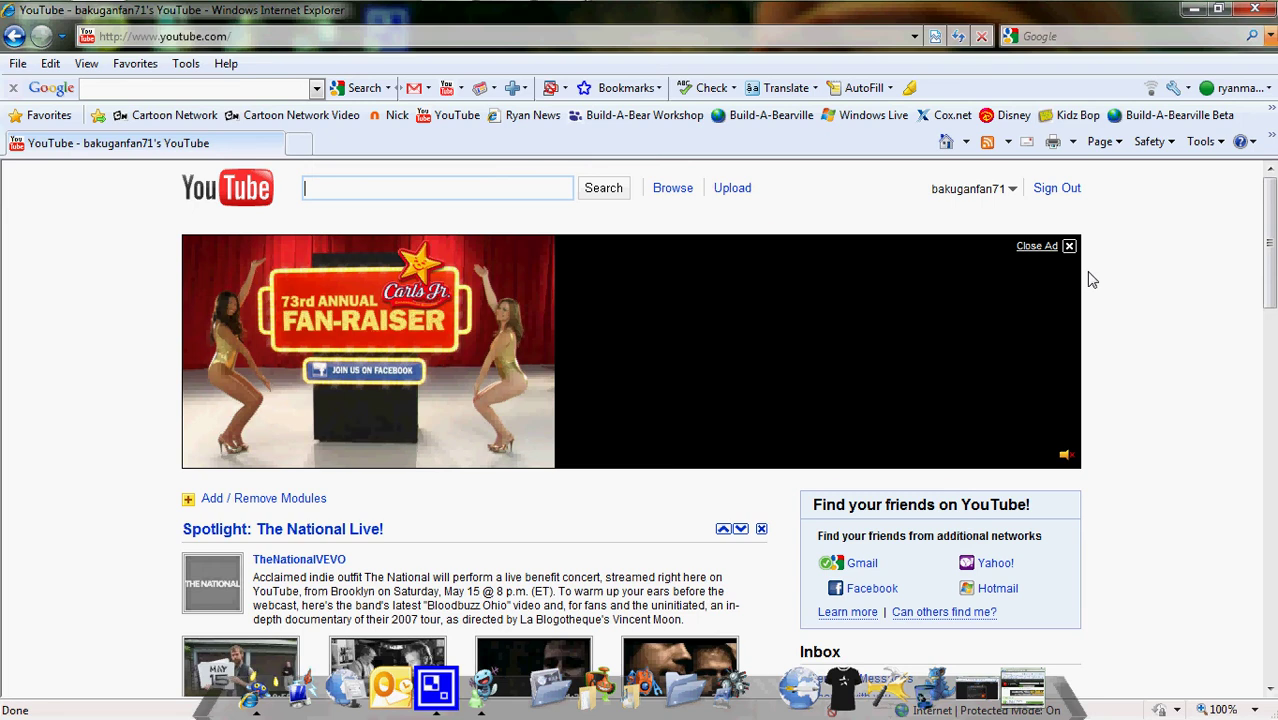
scroll(638, 546, down, 3)
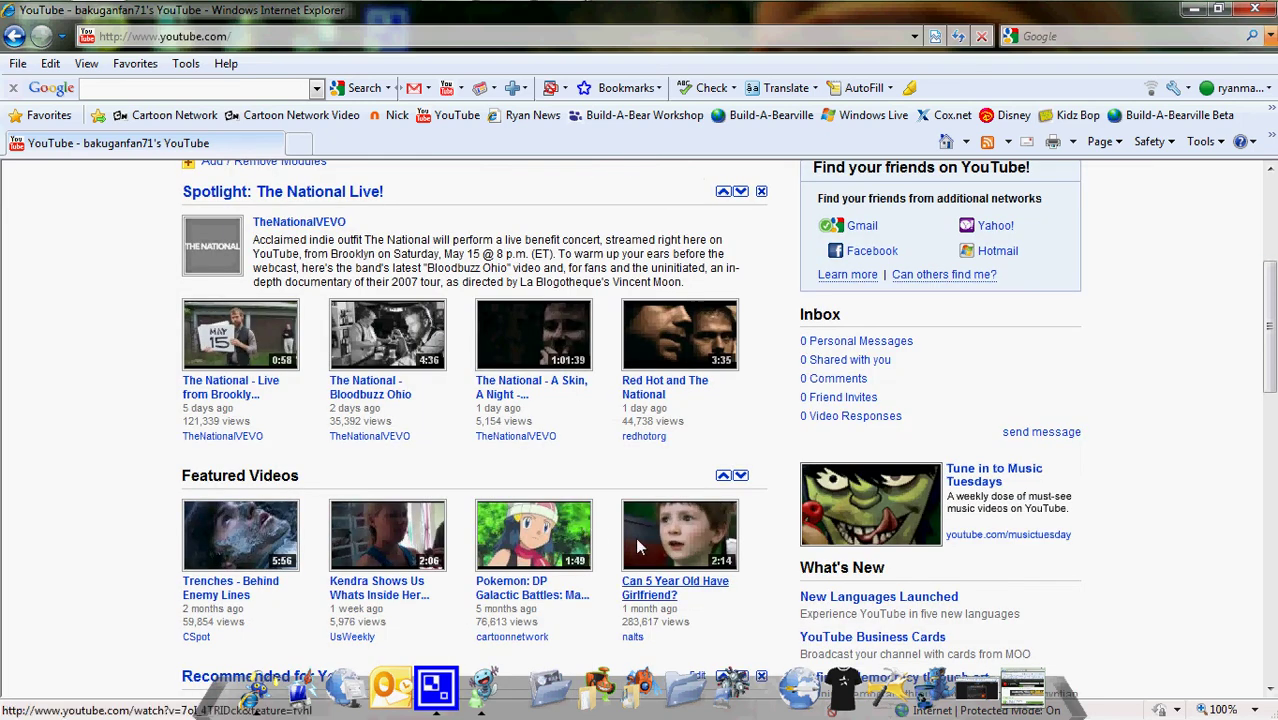
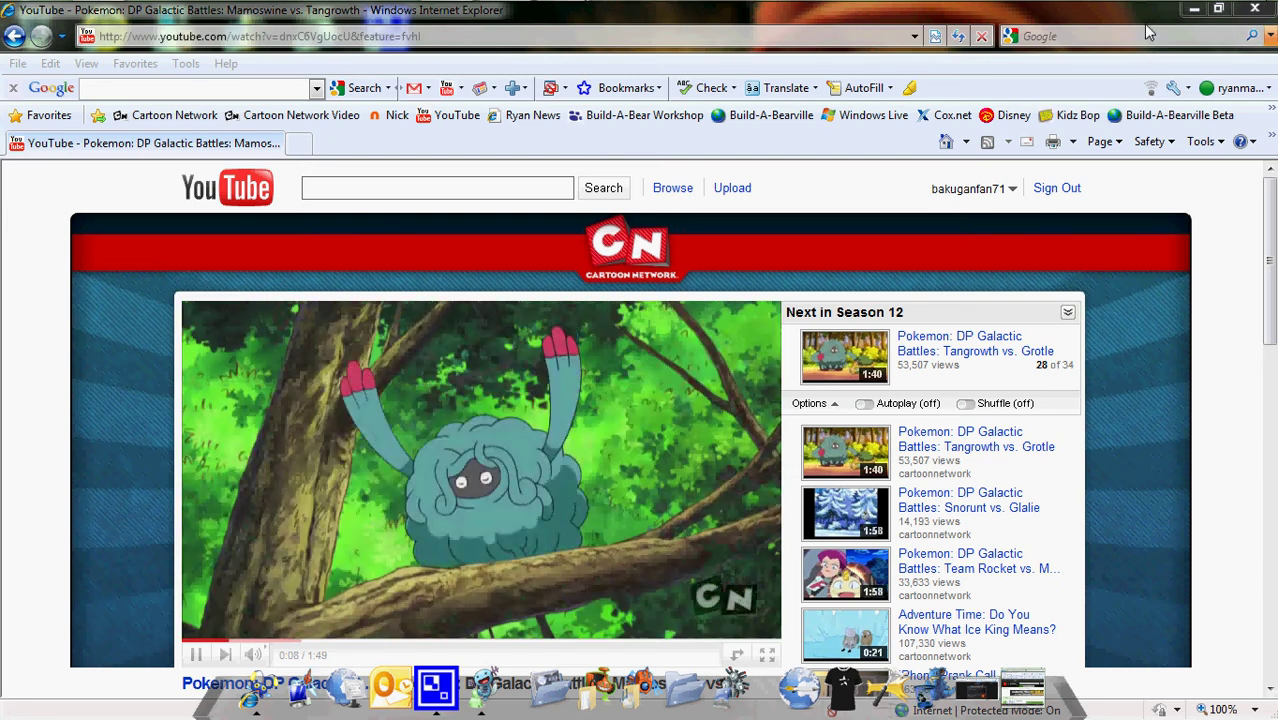
Restore the maximized, pinned YouTube window to a smaller size and snap it to the left half of the desktop.
click(1220, 10)
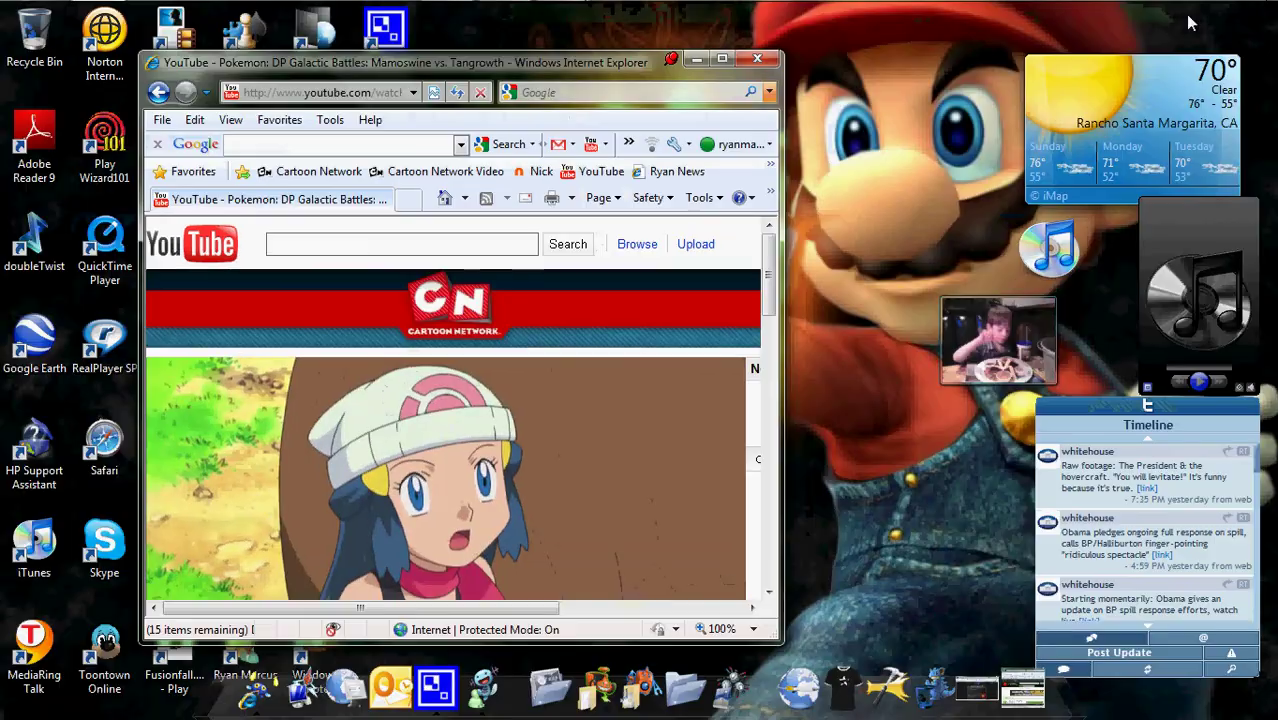
drag(555, 65, 2, 5)
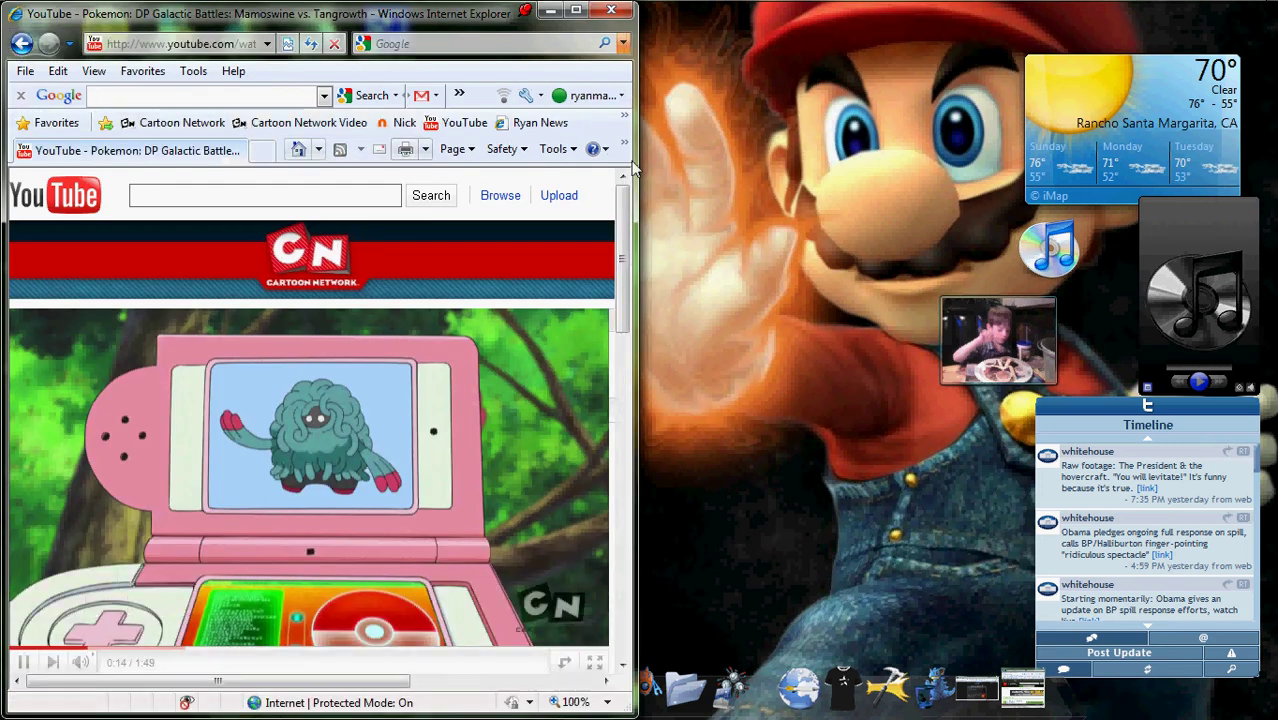
mouse_move(618, 284)
mouse_down()
mouse_move(620, 360)
mouse_move(622, 263)
mouse_up()
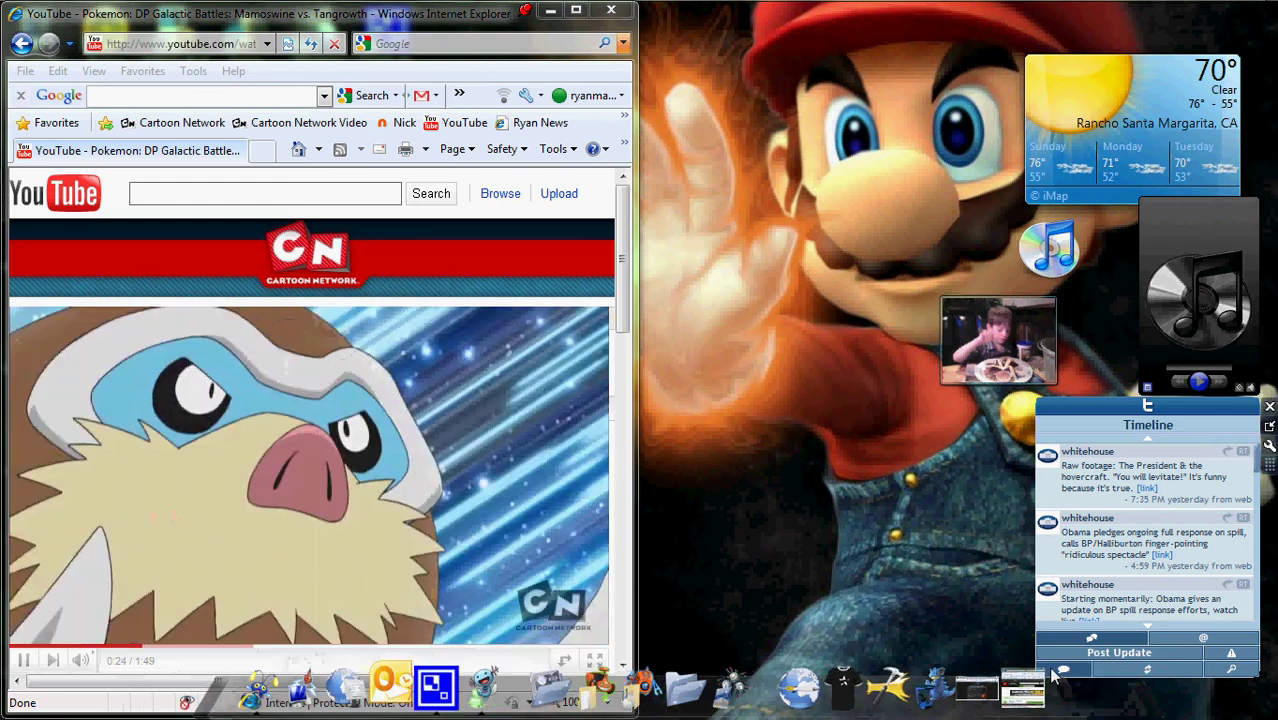
Open Microsoft Outlook behind the pinned video, restore its window and snap it to the right half of the desktop.
mouse_move(1040, 676)
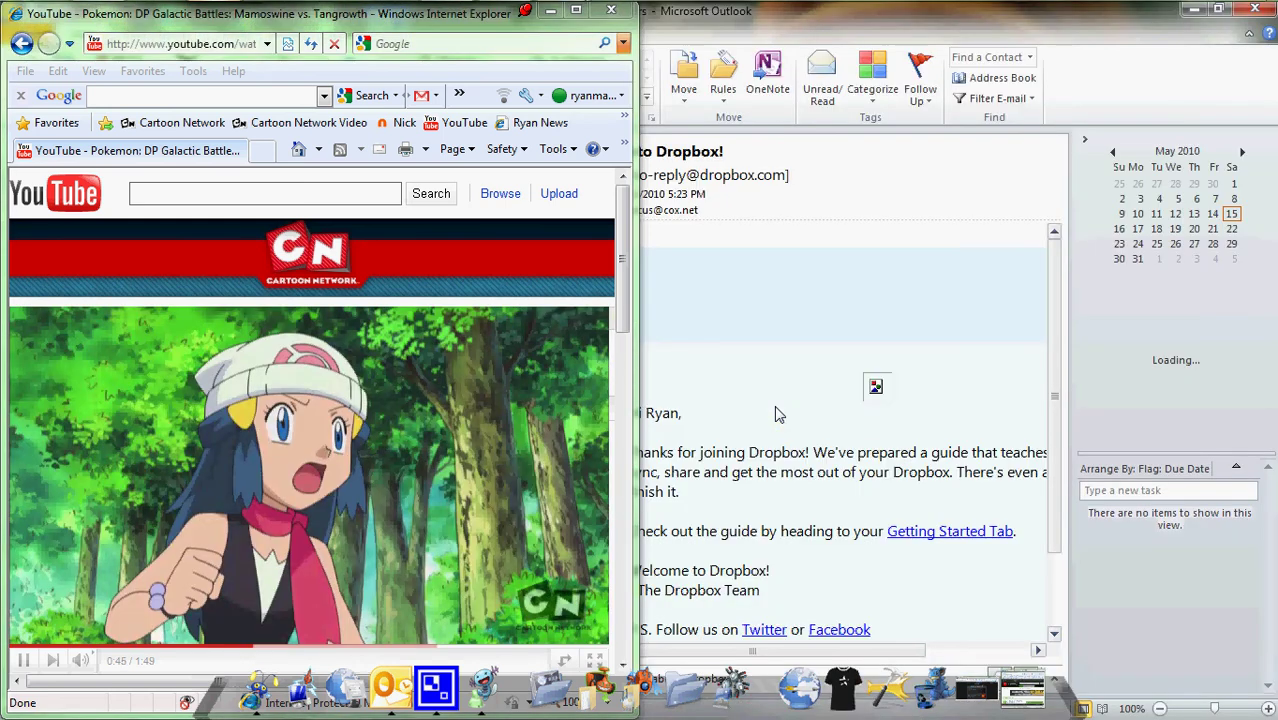
double_click(789, 28)
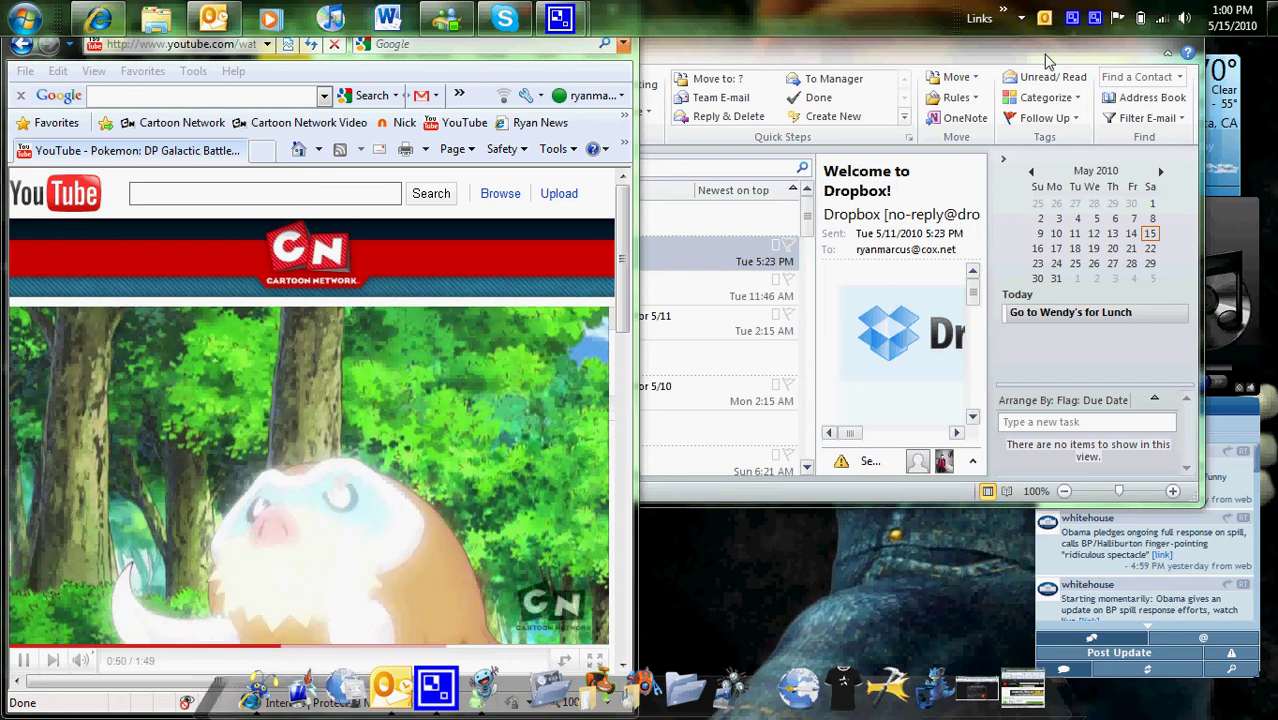
double_click(1046, 62)
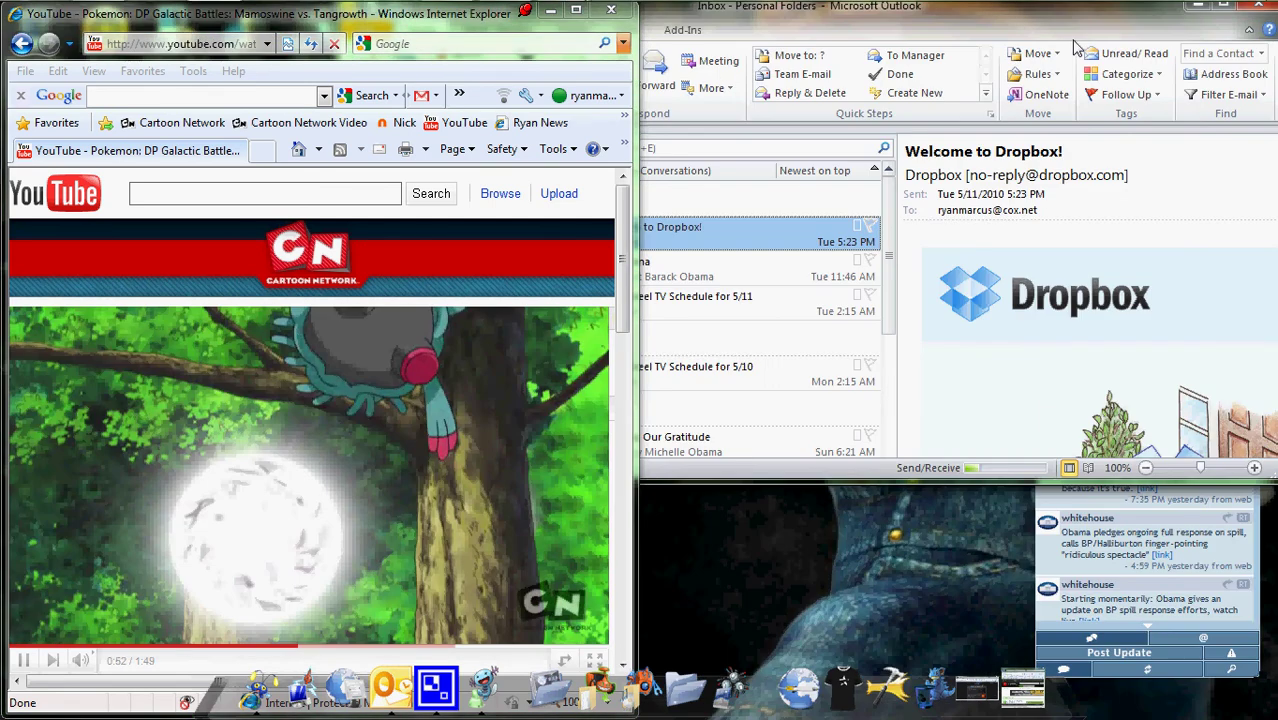
drag(1076, 8, 1277, 127)
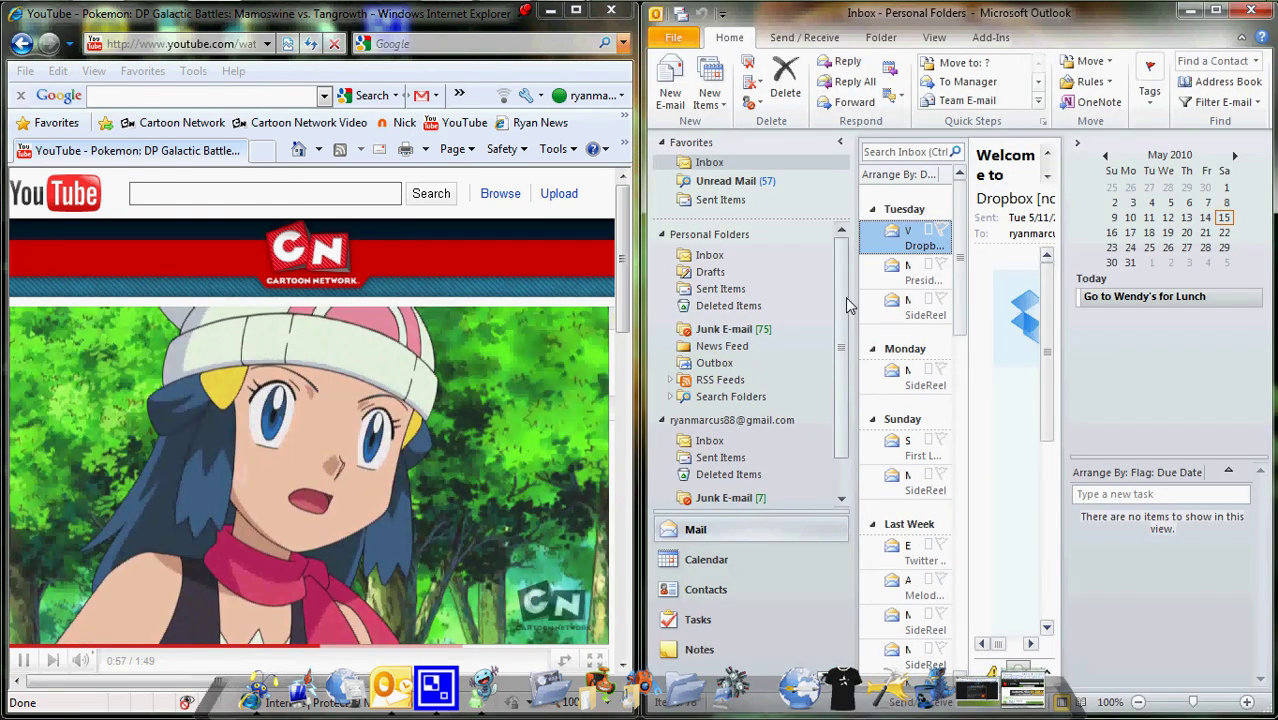
View messages in Outlook's Junk E-mail folder beside the pinned video, accepting the server certificate, and minimize Outlook.
click(760, 331)
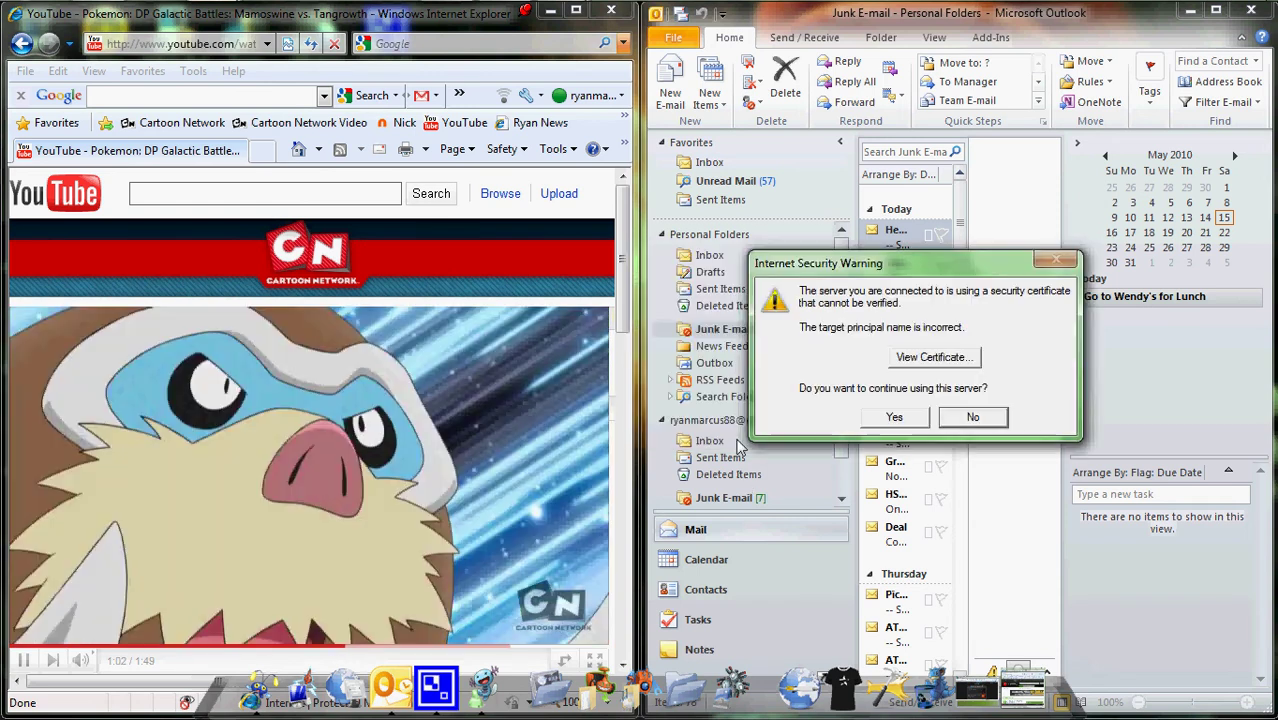
click(890, 420)
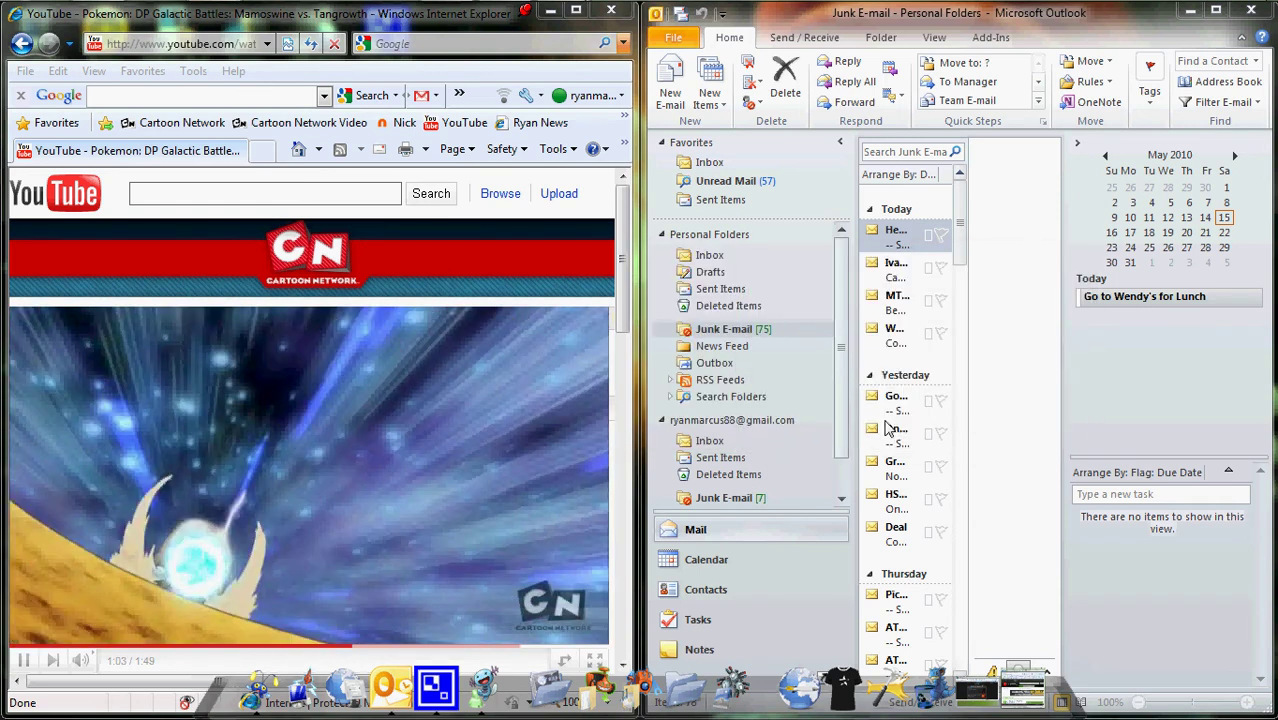
click(889, 428)
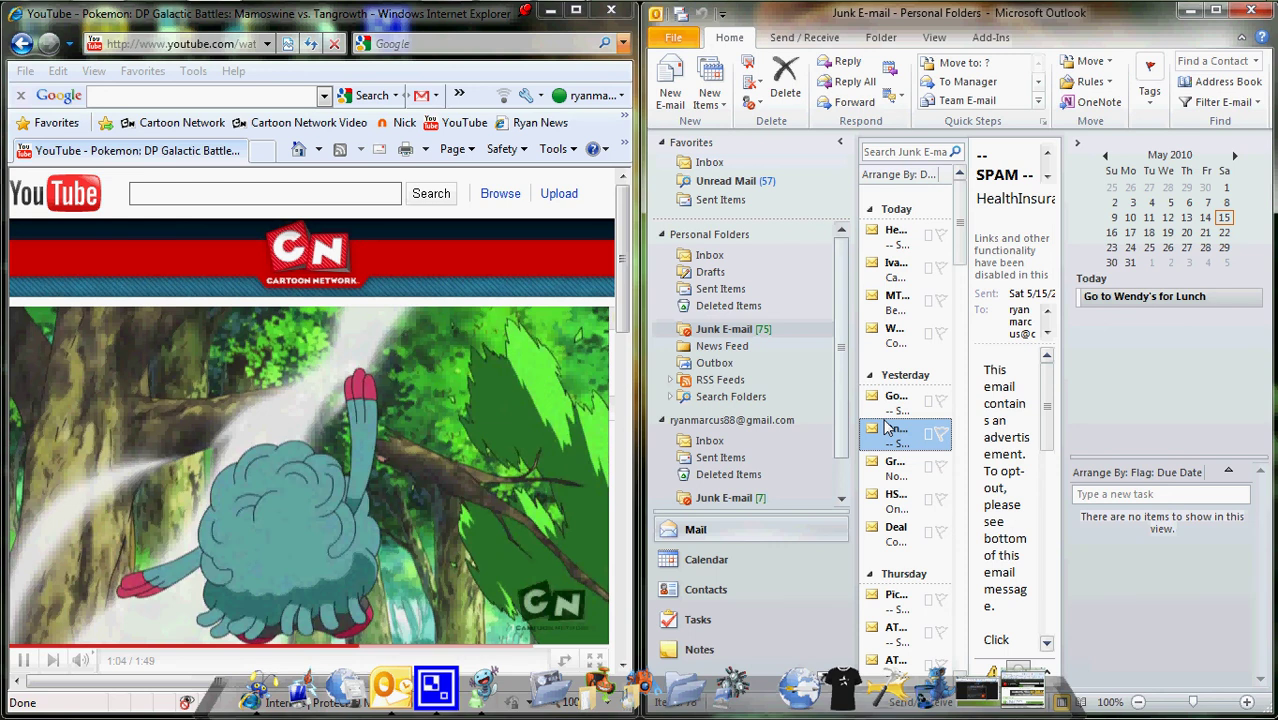
click(894, 234)
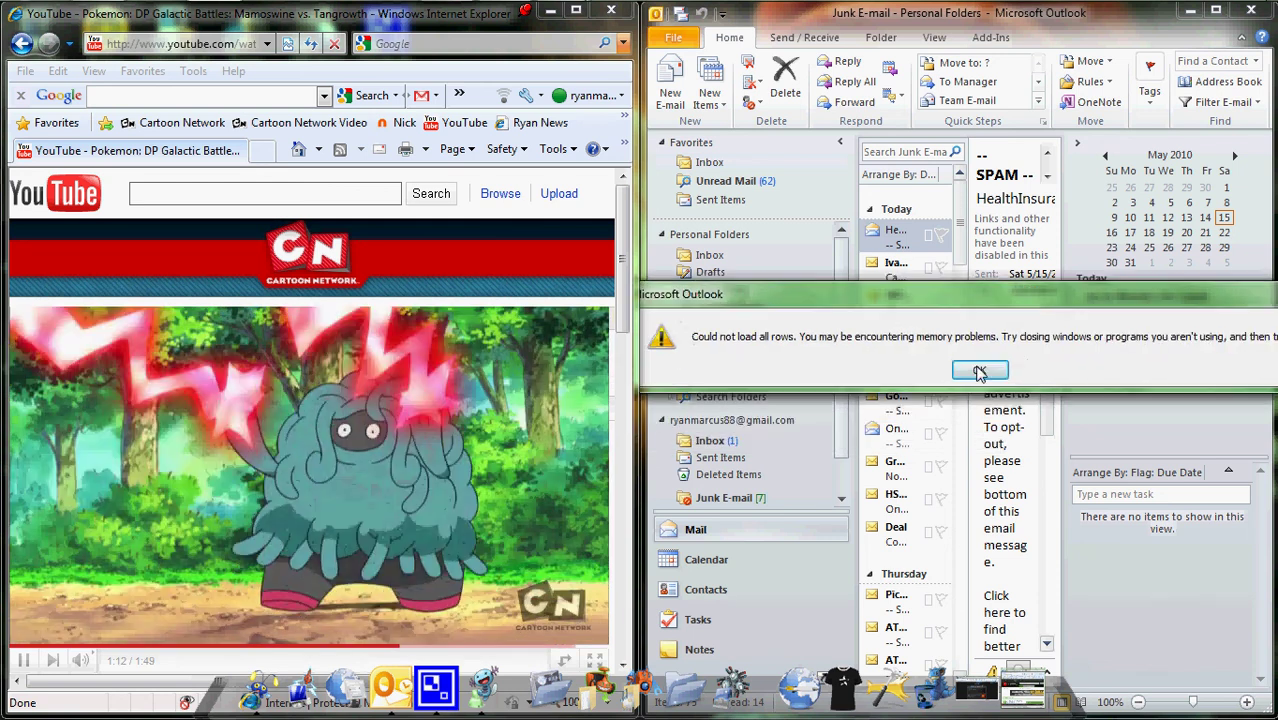
key(Return)
drag(1034, 15, 796, 14)
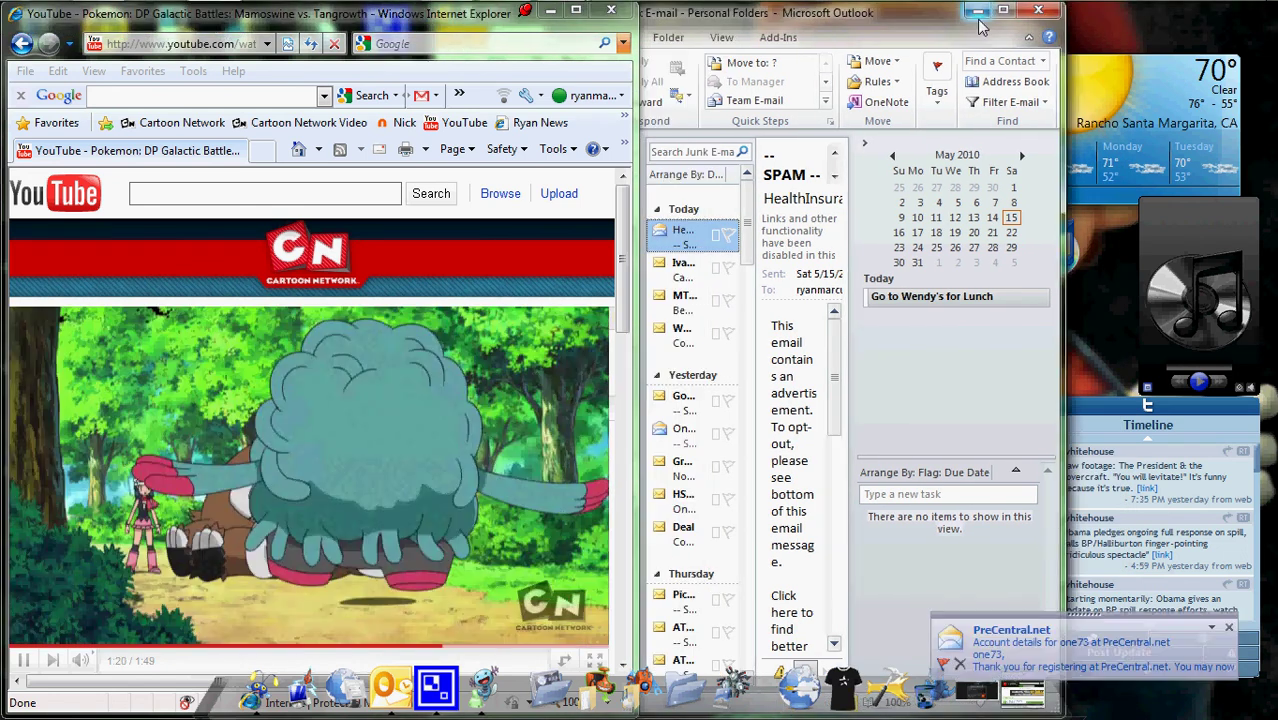
click(921, 9)
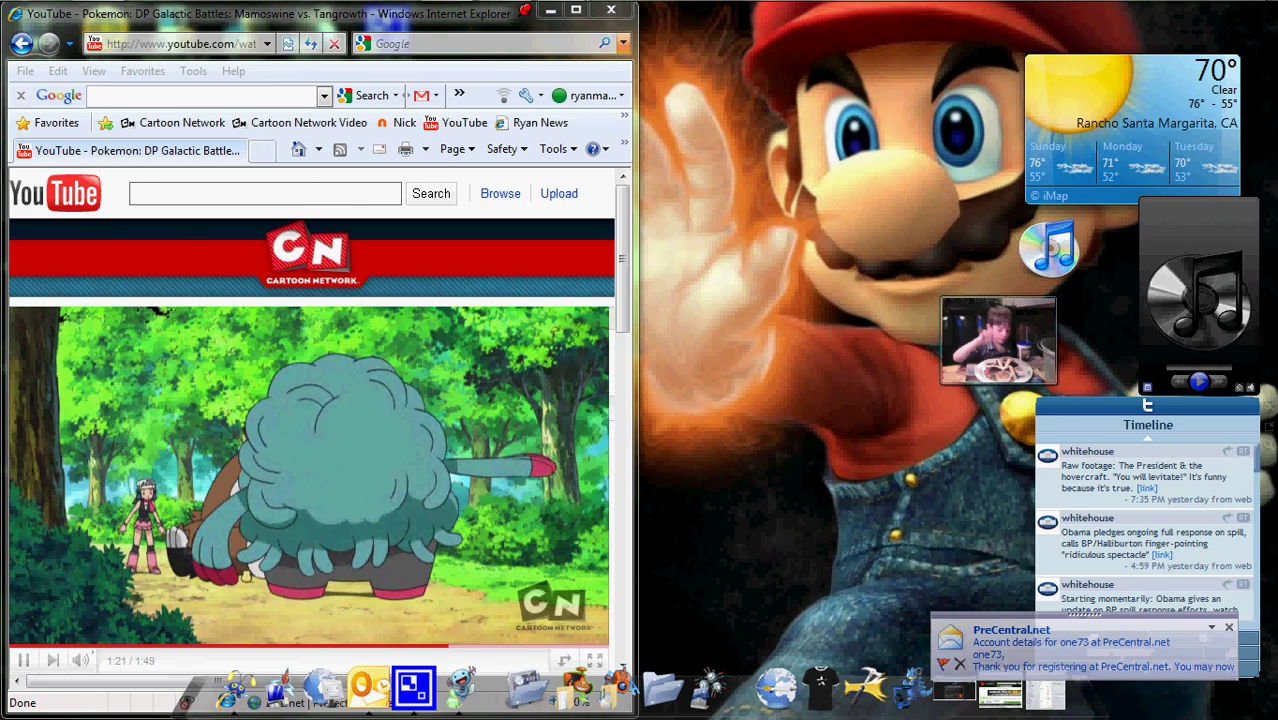
Dismiss the new-mail alert, then unpin the YouTube window and close it.
click(1228, 630)
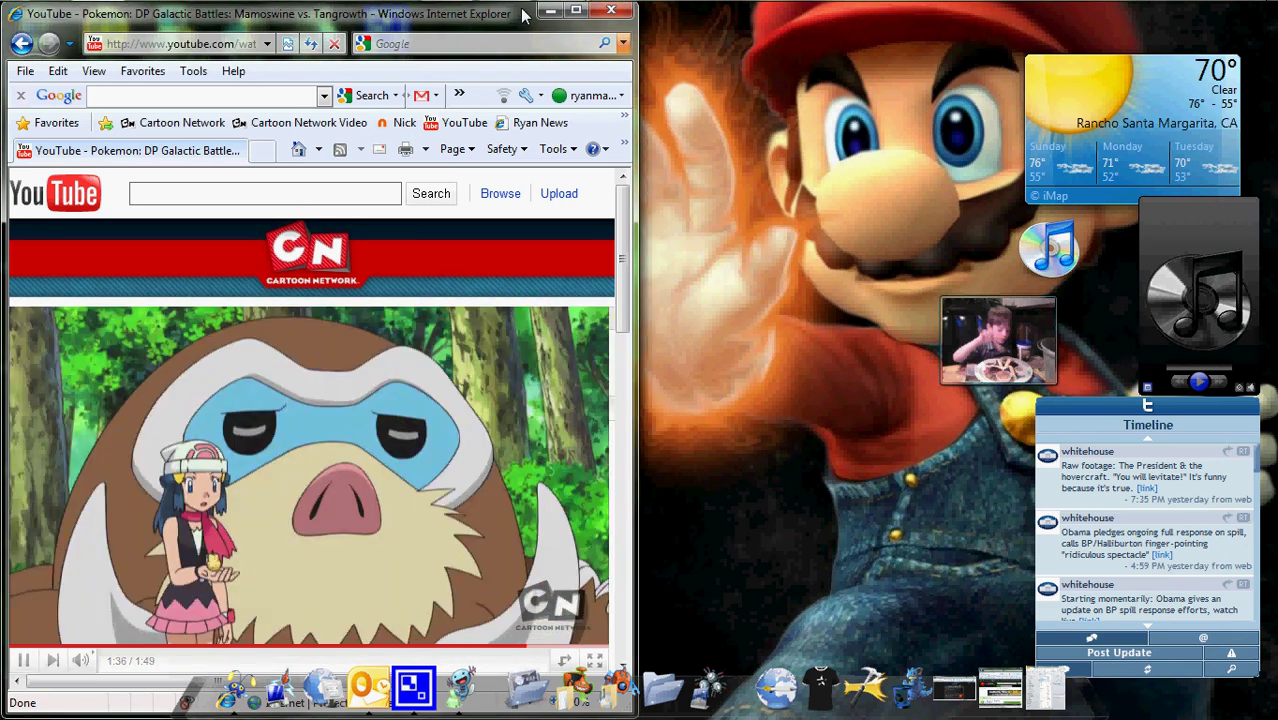
drag(530, 14, 692, 30)
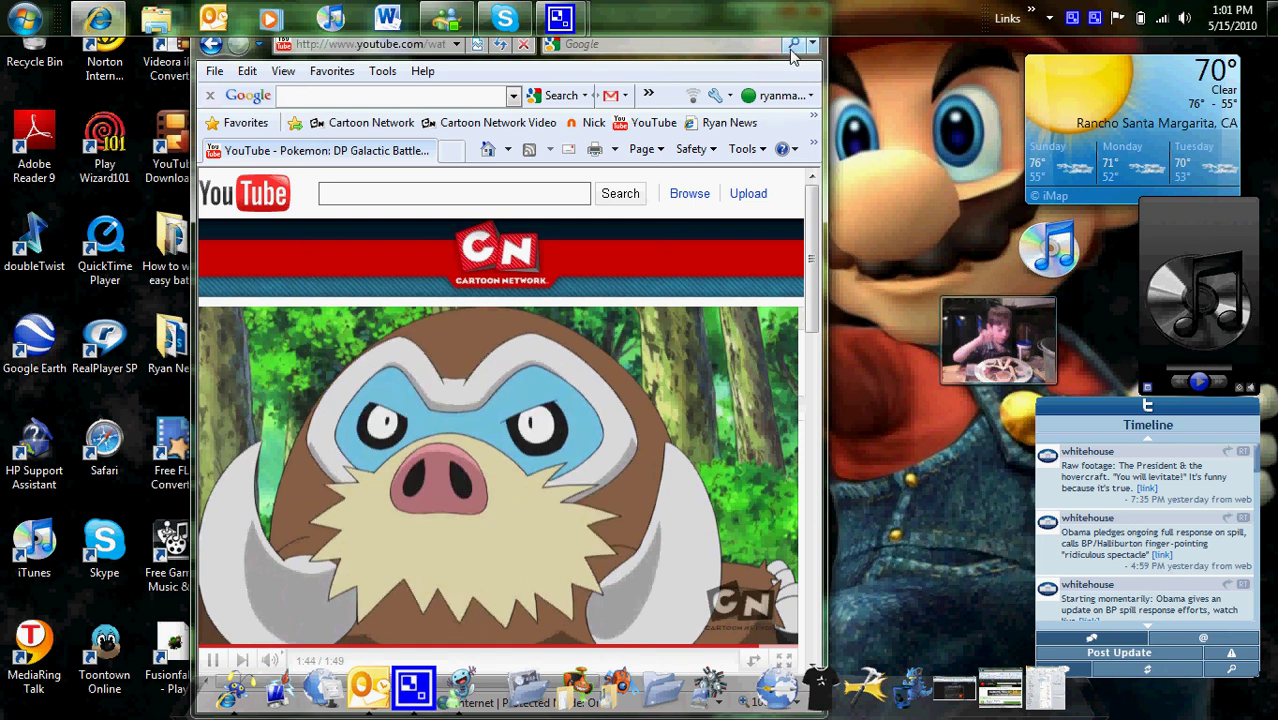
click(784, 12)
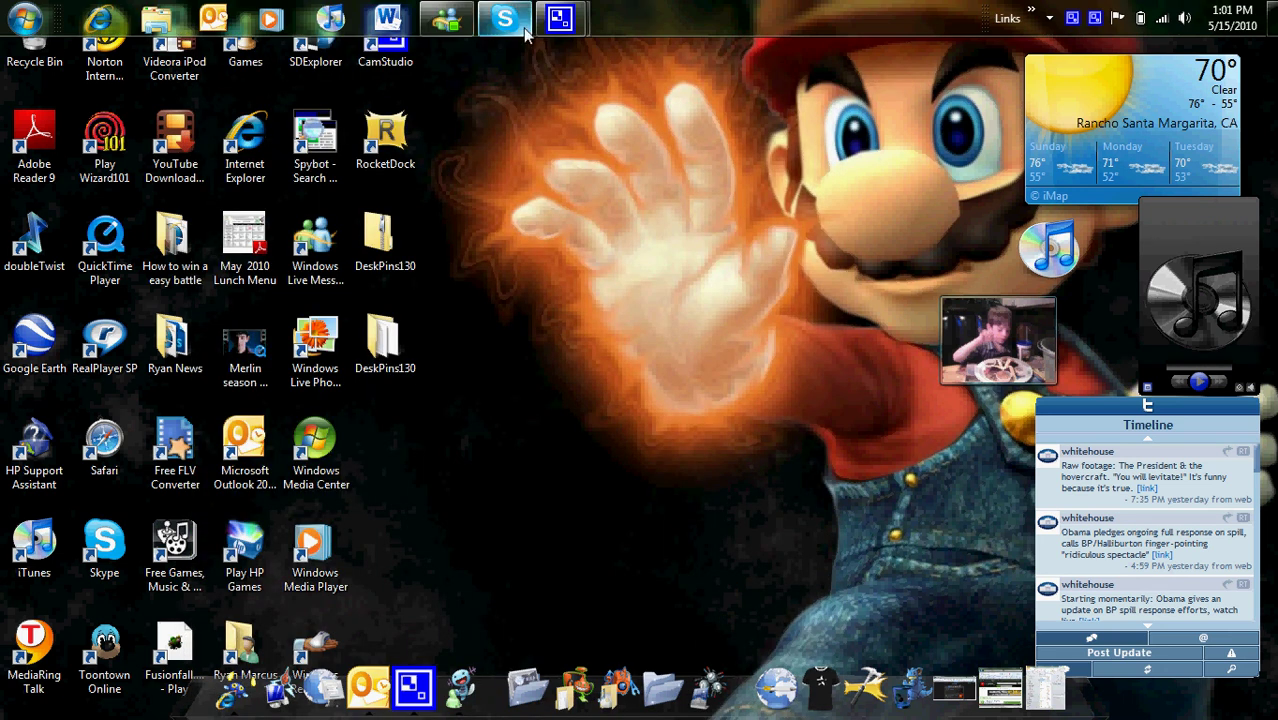
Look for the screen recorder among the running background programs and bring up its commands for stopping the recording.
mouse_move(556, 33)
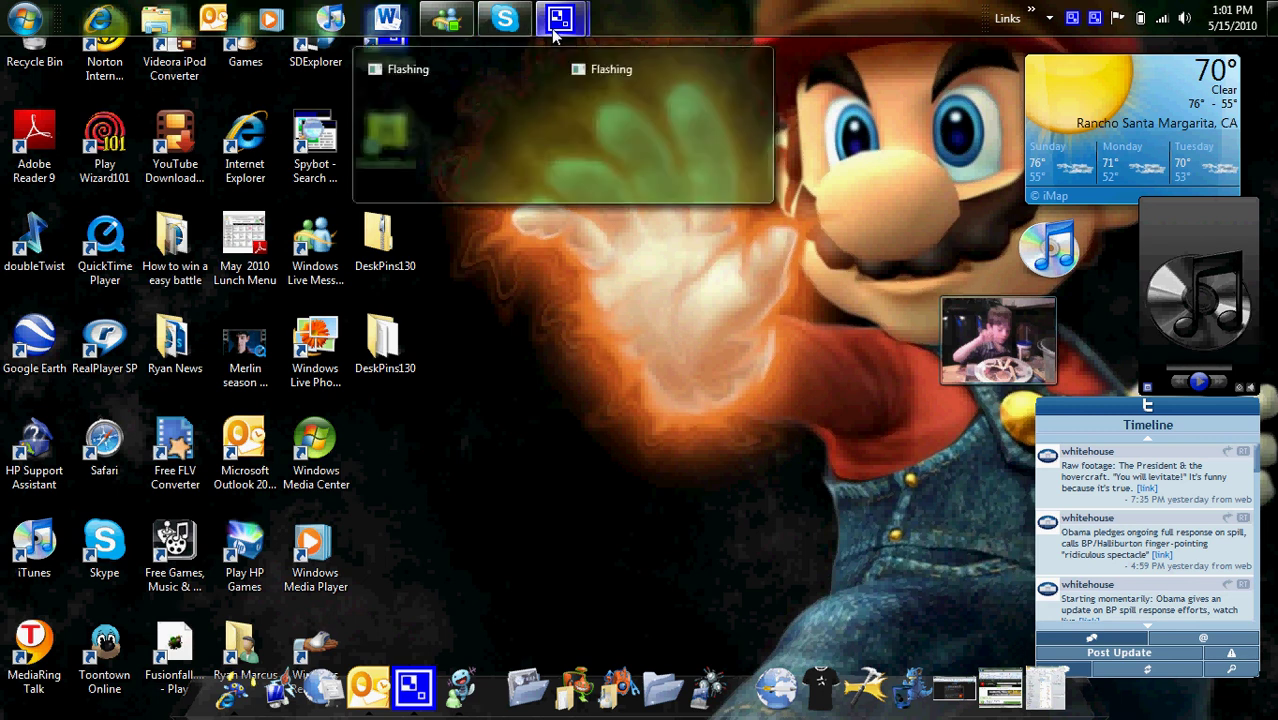
mouse_move(470, 26)
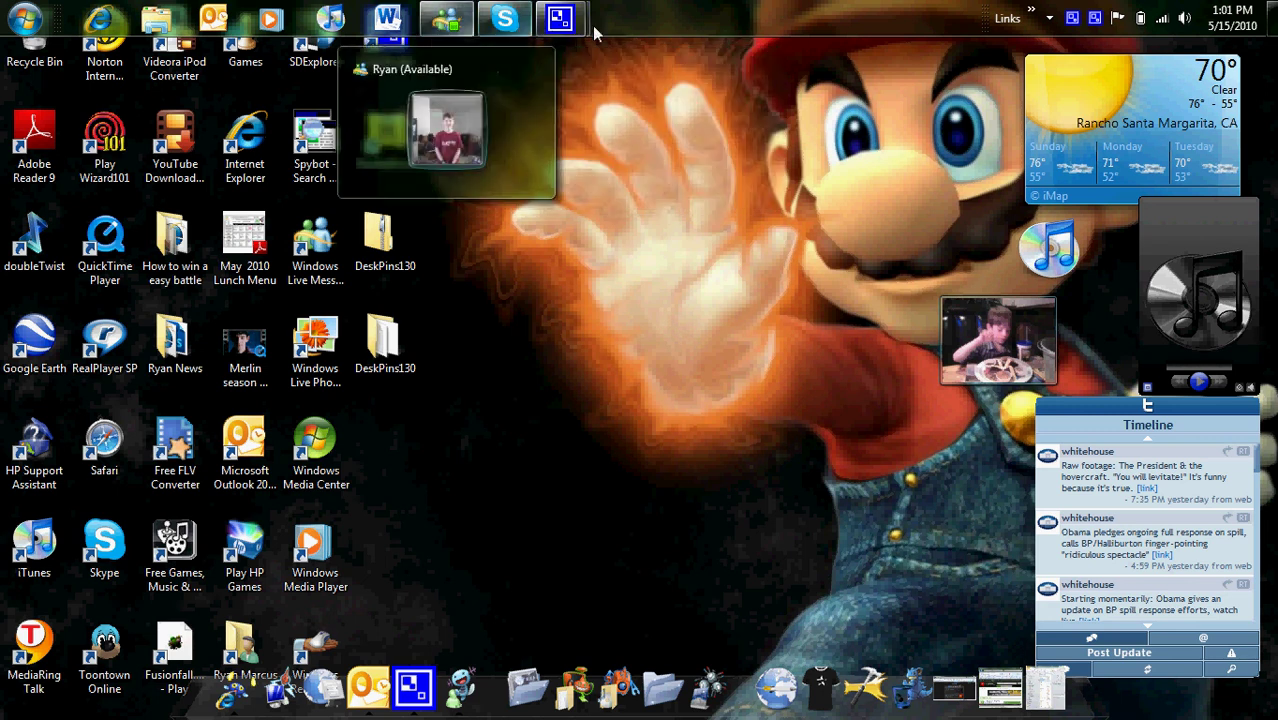
click(1058, 22)
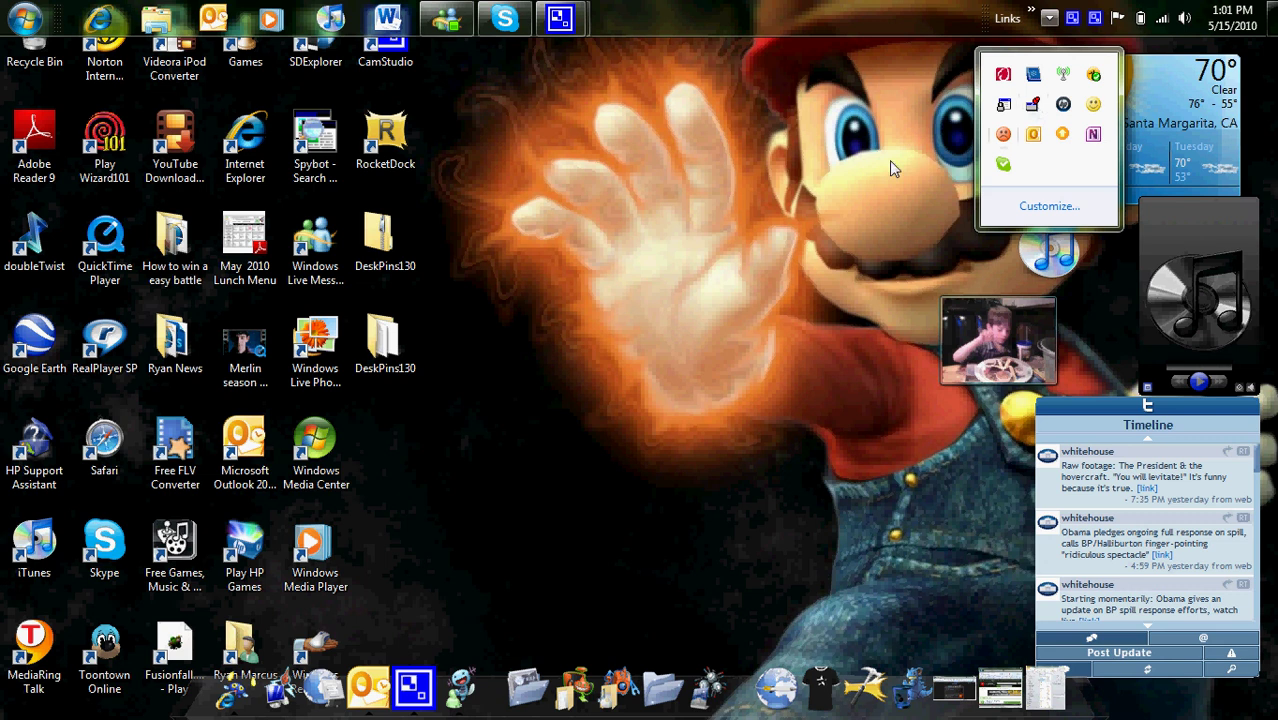
click(1049, 18)
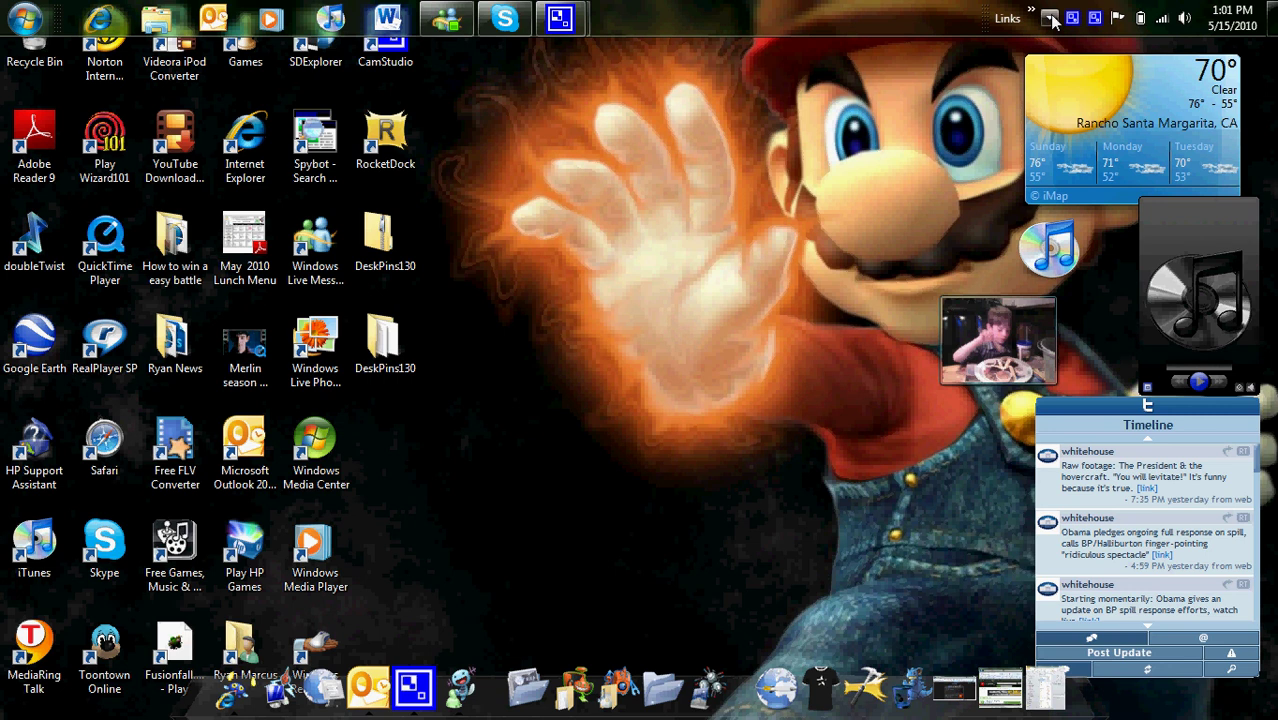
right_click(1072, 26)
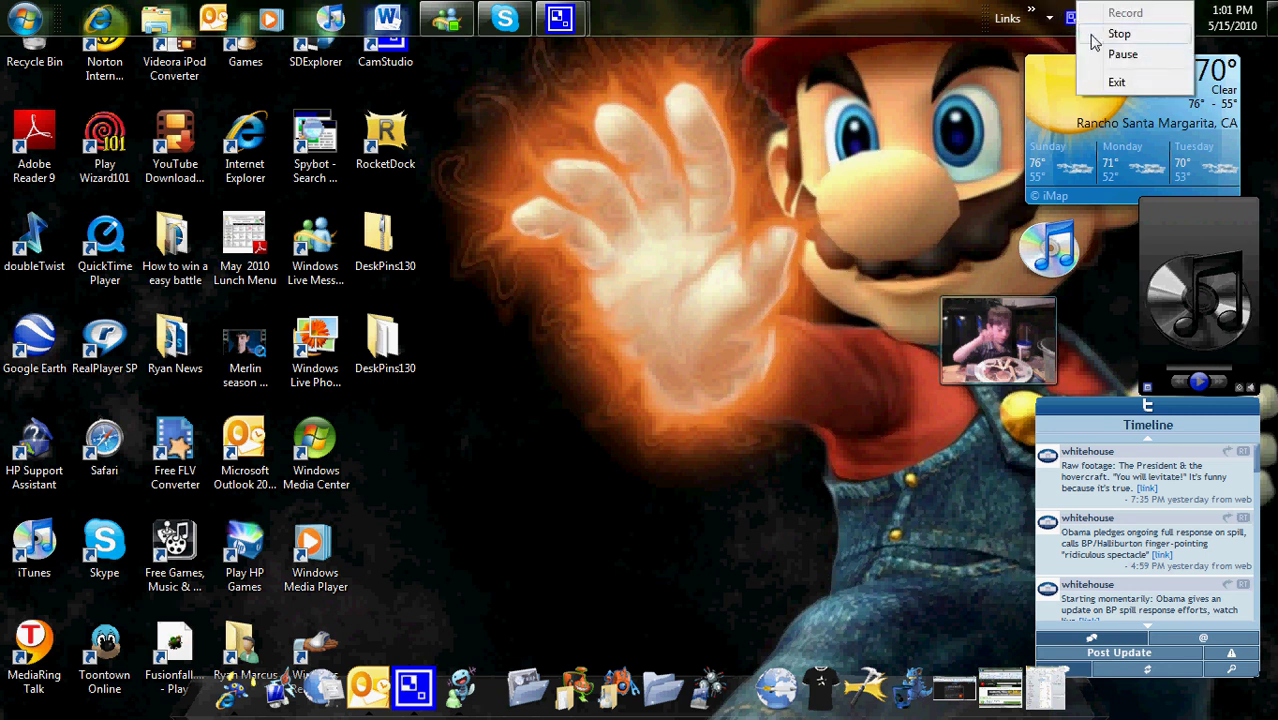